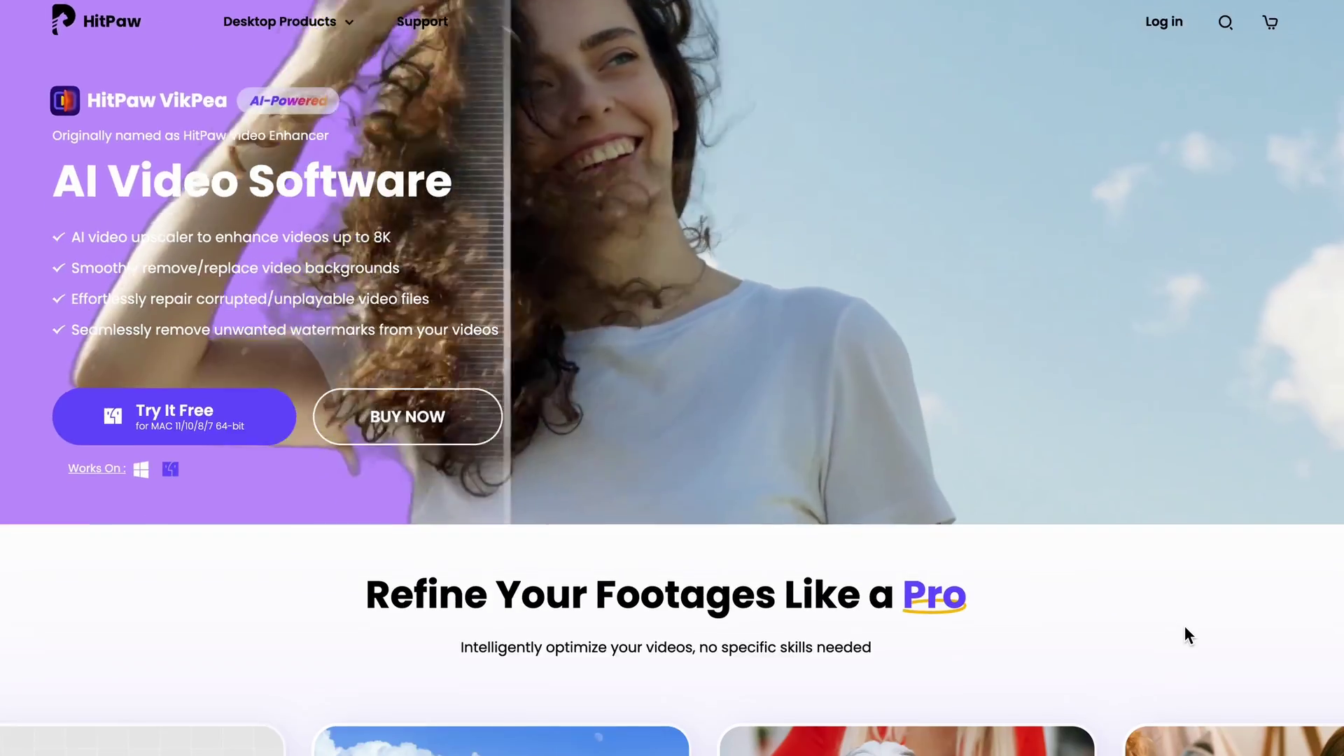
{"action": "scroll", "coordinate": [1184, 626], "scroll_direction": "down", "scroll_amount": 6}
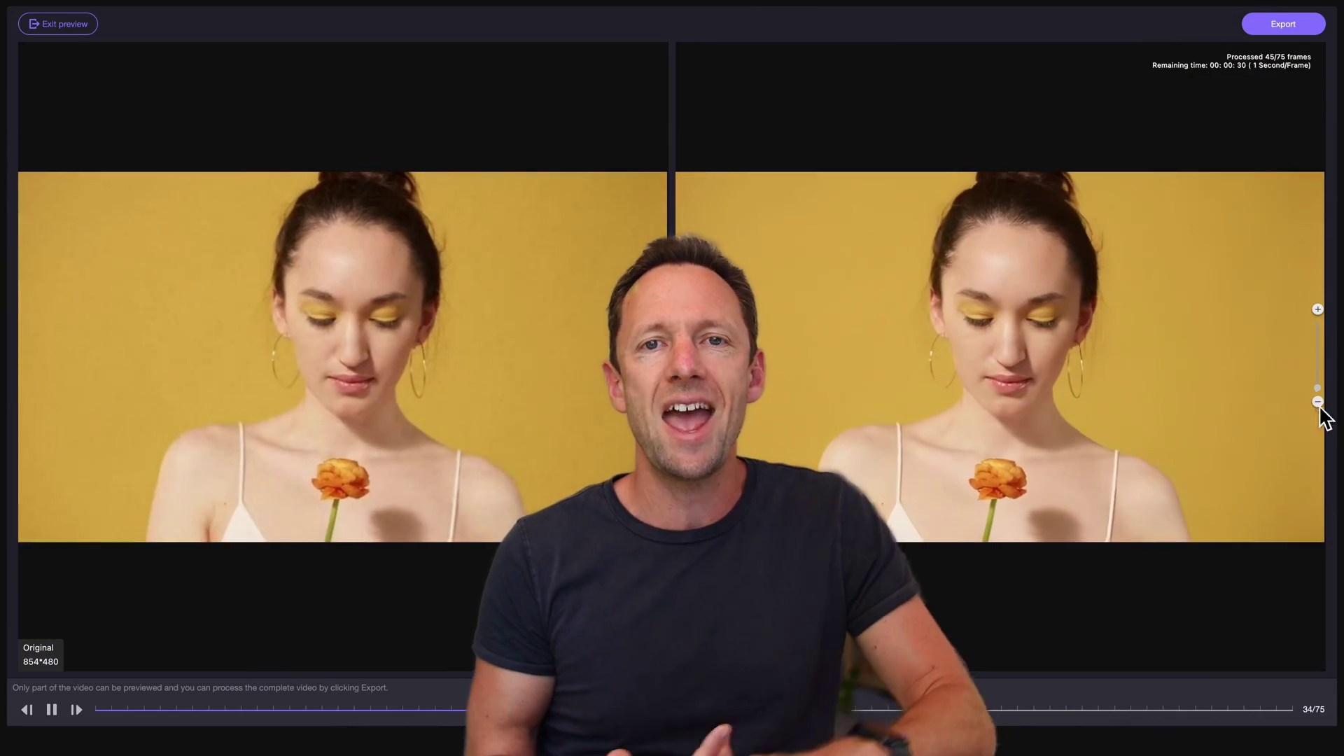
{"action": "scroll", "coordinate": [1140, 413], "scroll_direction": "up", "scroll_amount": 3}
{"action": "scroll", "coordinate": [1077, 430], "scroll_direction": "down", "scroll_amount": 3}
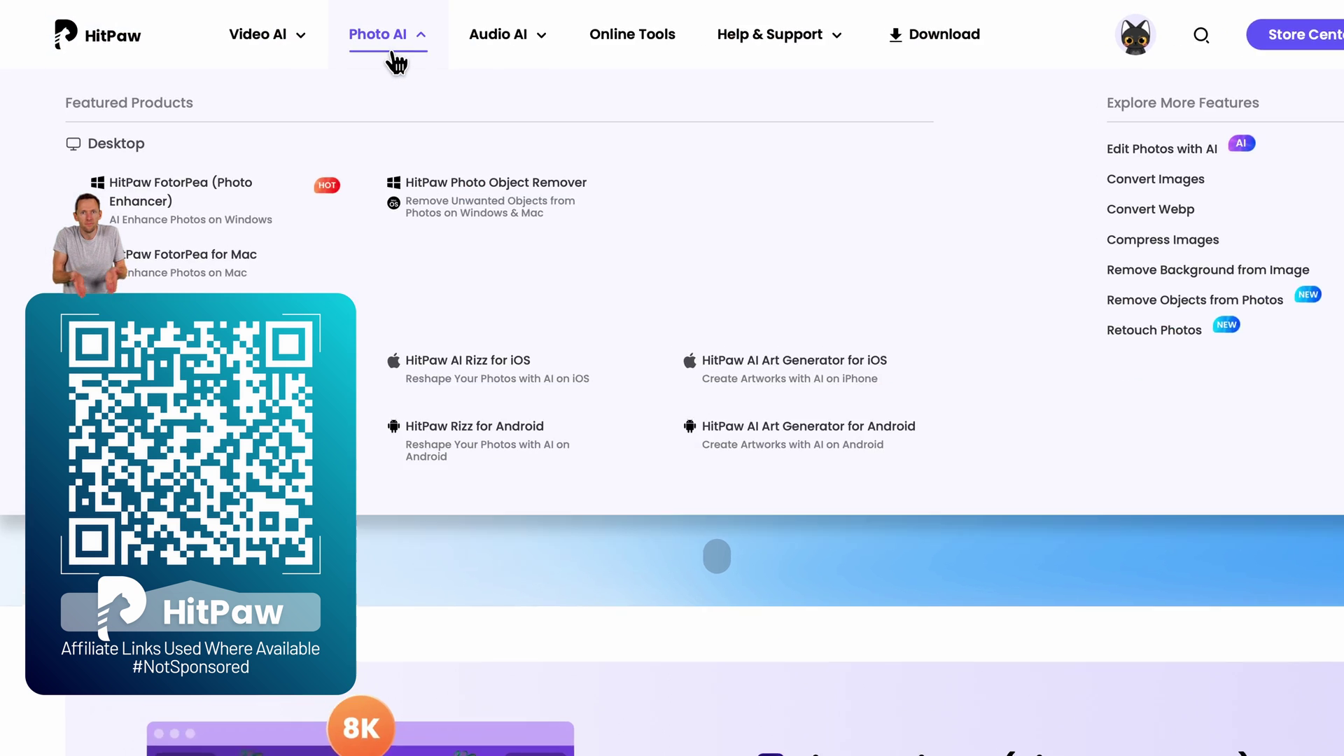
- Open the HitPaw VikPea for Mac product page from the HitPaw website's Video AI products and read through it
{"action": "mouse_move", "coordinate": [253, 41]}
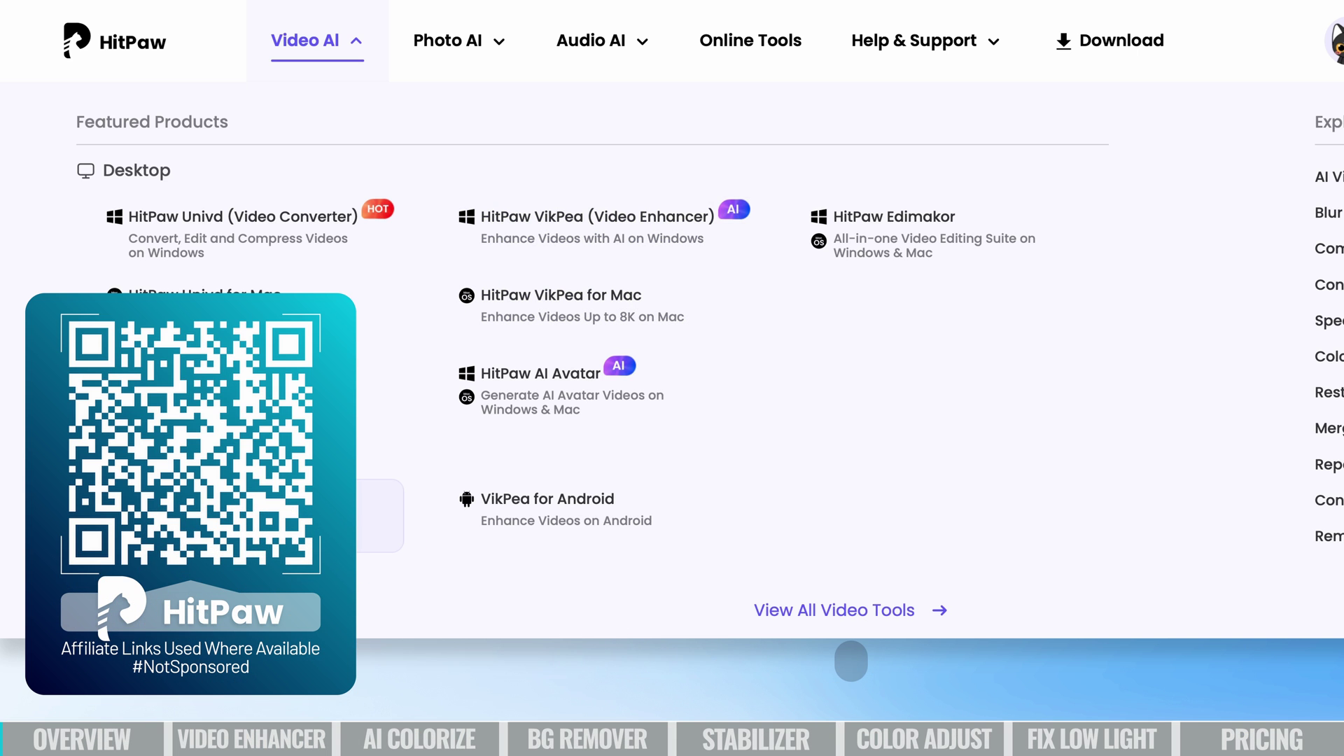
{"action": "left_click", "coordinate": [605, 308]}
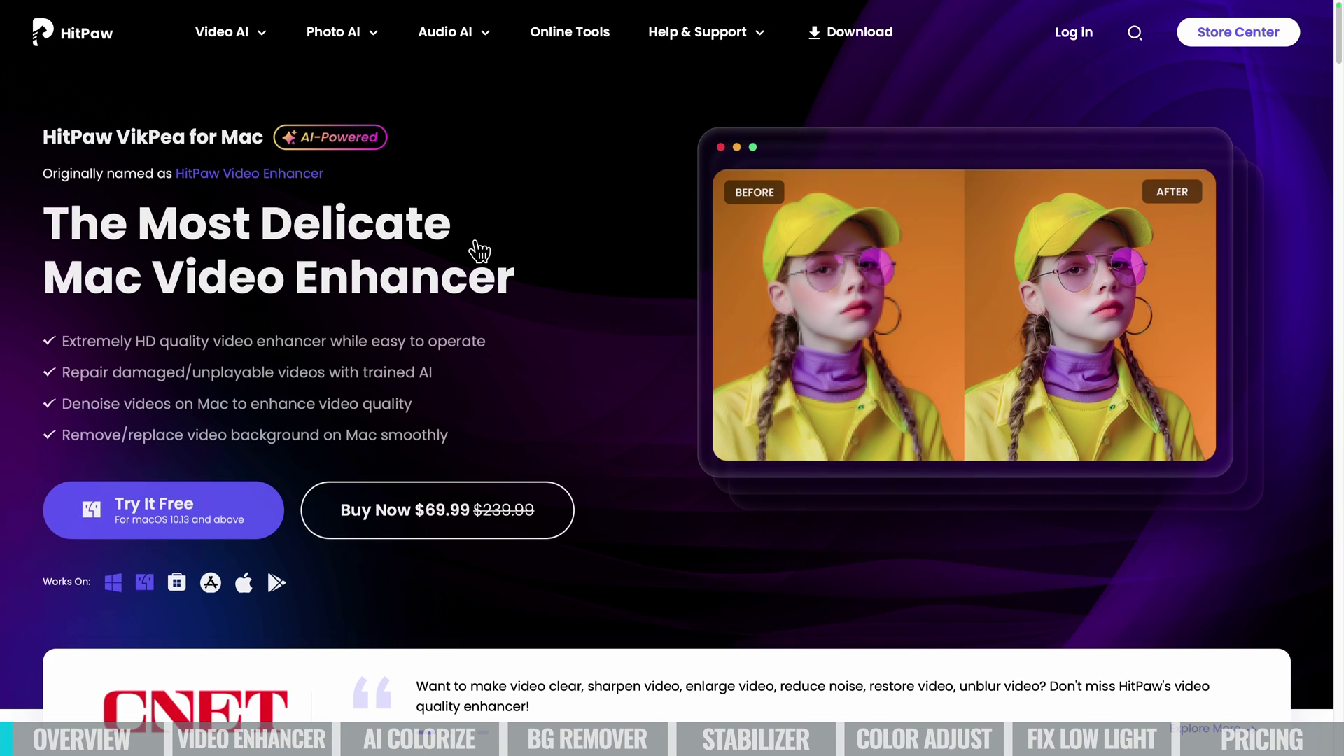
{"action": "scroll", "coordinate": [804, 500], "scroll_direction": "down", "scroll_amount": 10}
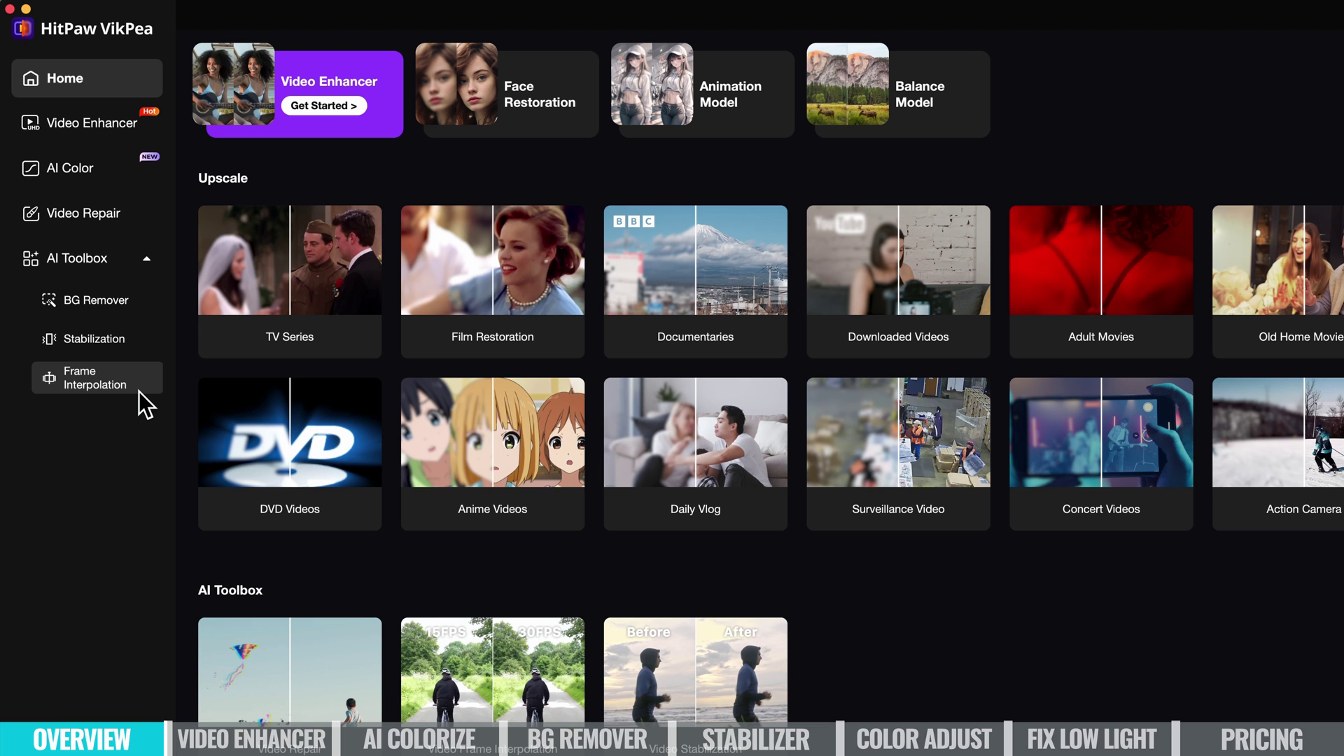
- Open the Video Enhancer with the sample clip of the woman on the yellow background
{"action": "left_click", "coordinate": [73, 123]}
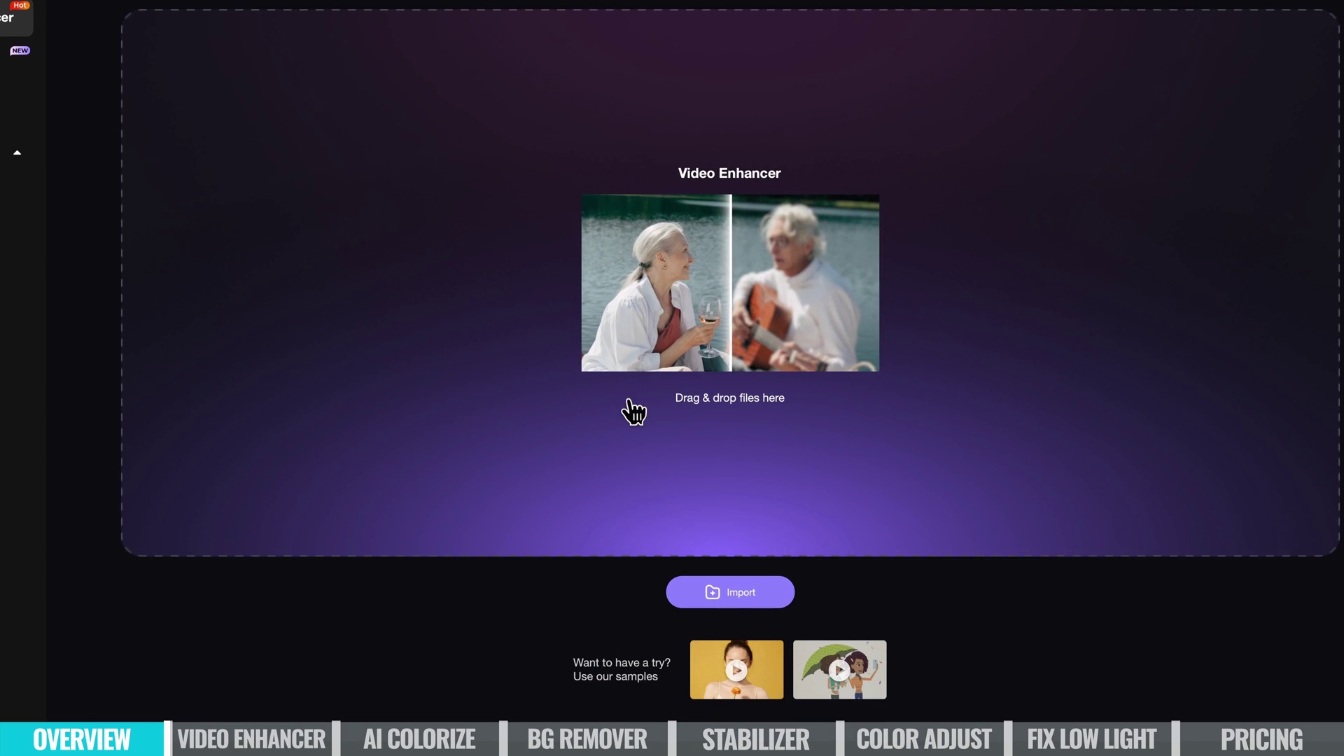
{"action": "left_click", "coordinate": [764, 676]}
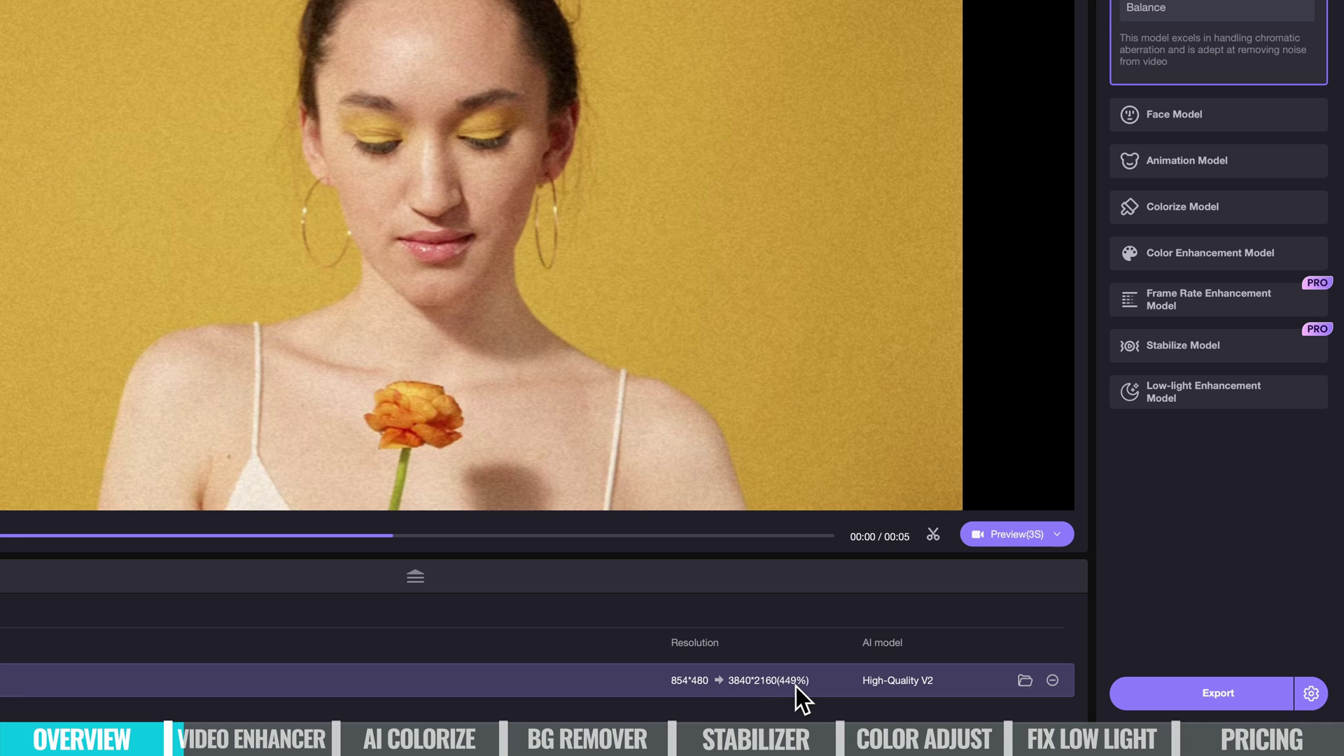
- Try 100% as the sample clip's export resolution, check the bit rate choices, and set the resolution to 1080P
{"action": "left_click", "coordinate": [1312, 693]}
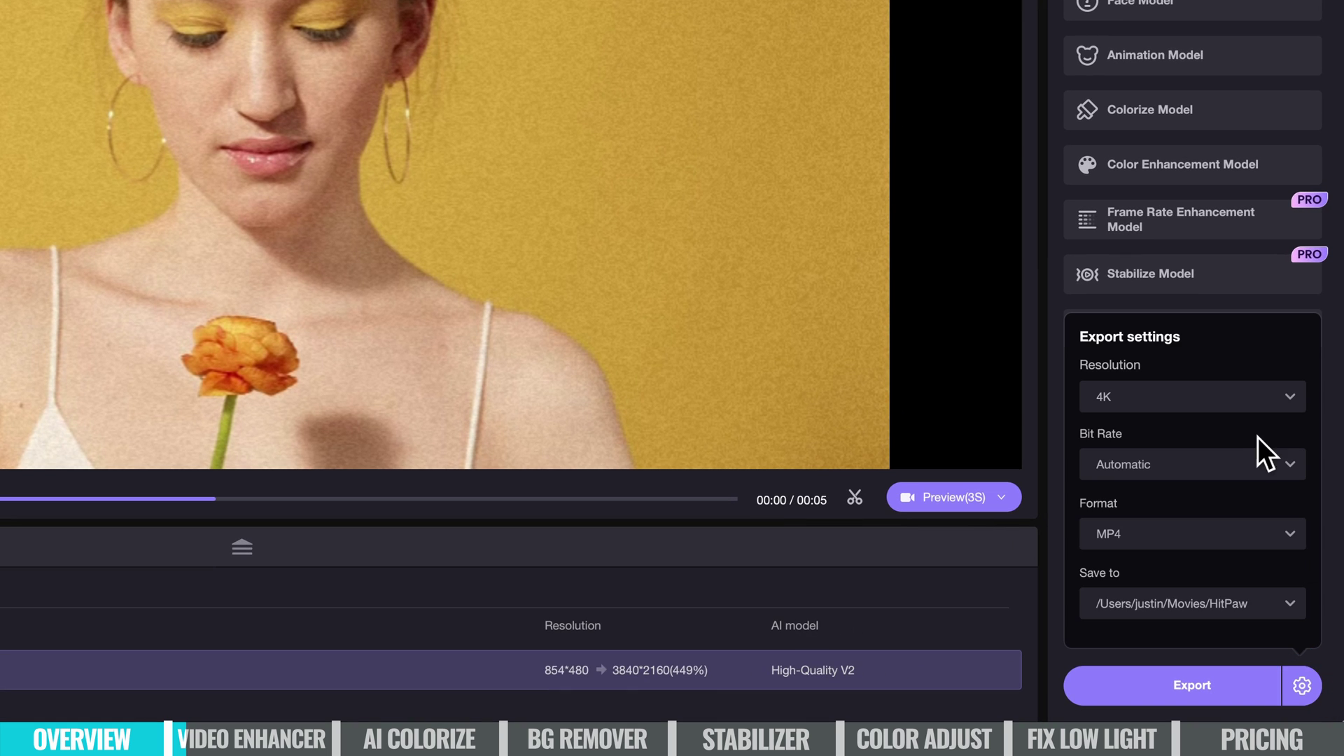
{"action": "left_click", "coordinate": [1245, 407]}
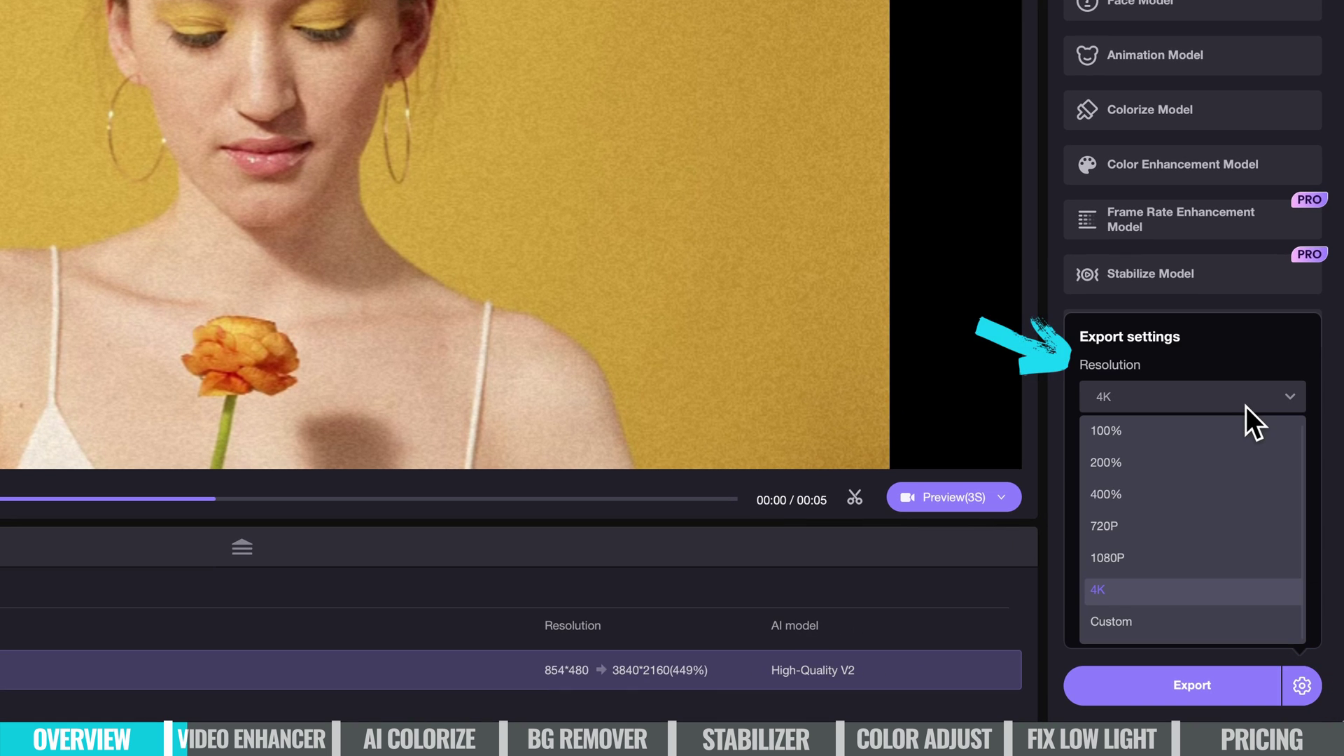
{"action": "left_click", "coordinate": [1209, 444]}
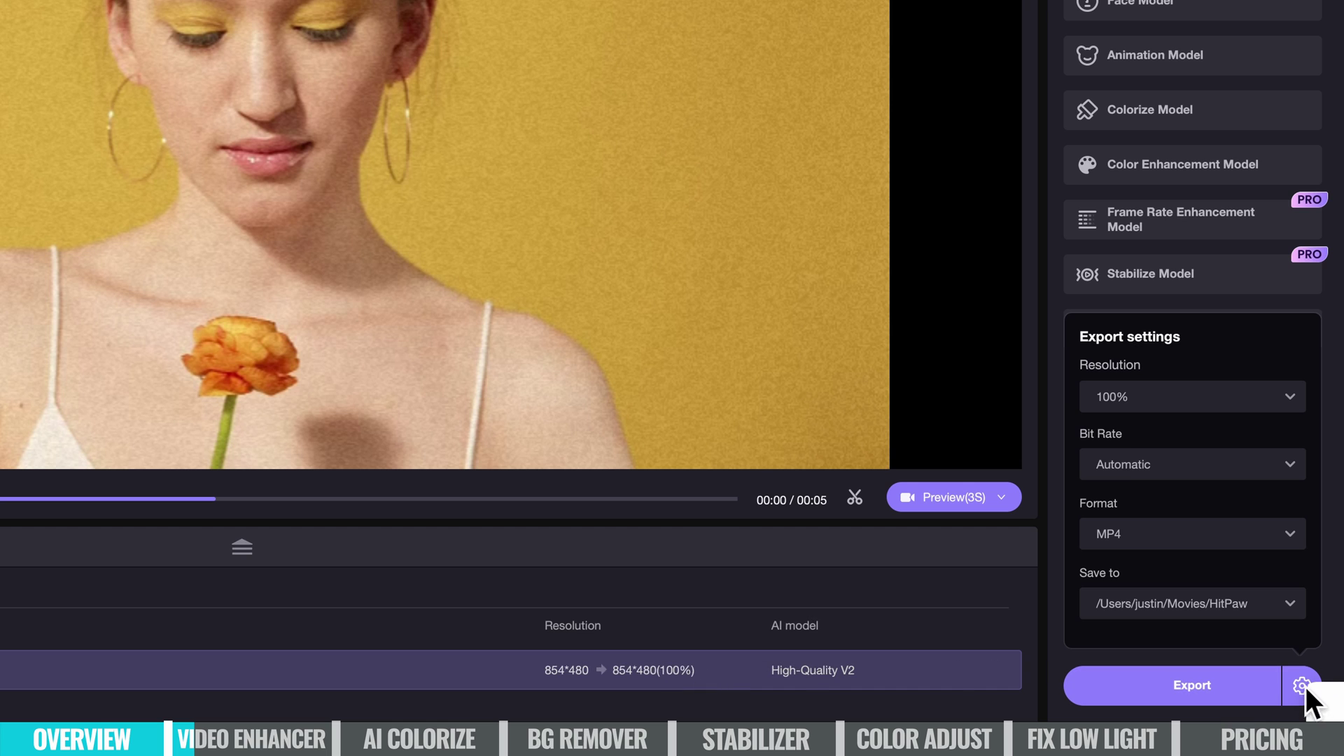
{"action": "left_click", "coordinate": [1229, 463]}
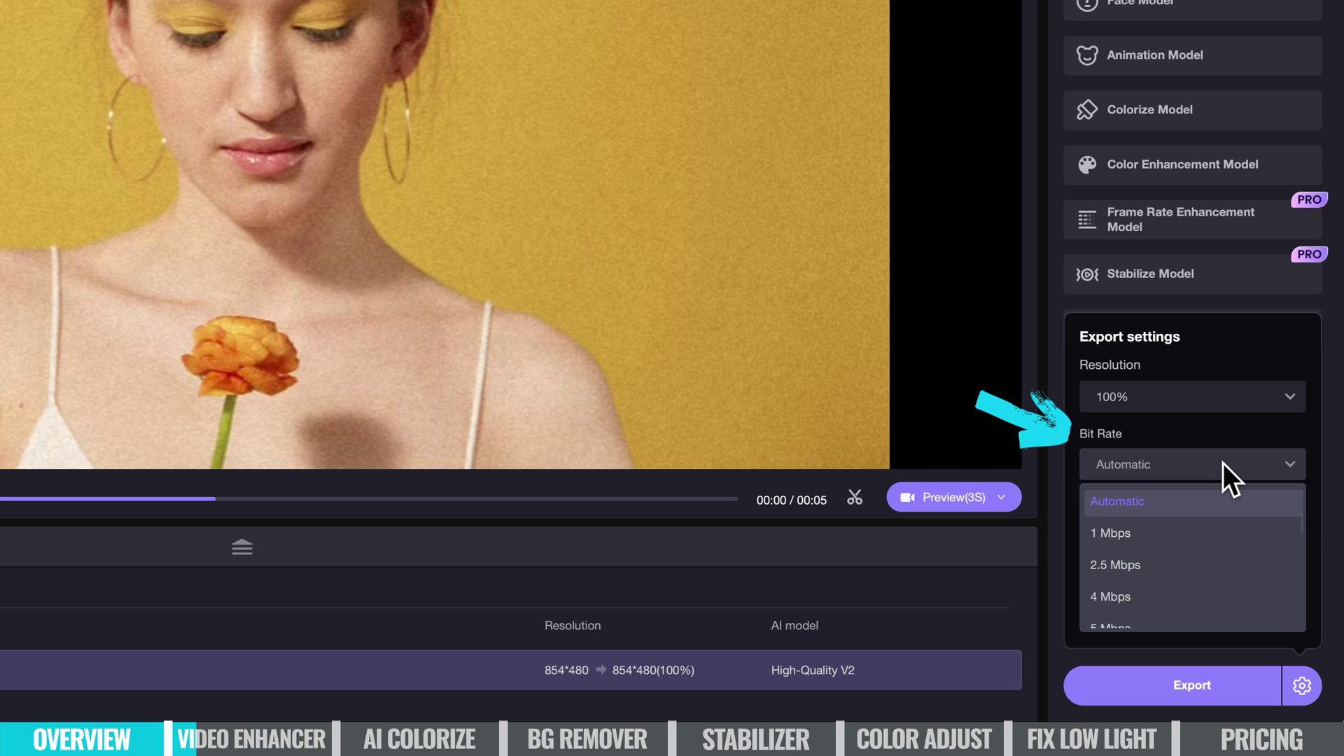
{"action": "left_click", "coordinate": [1218, 468]}
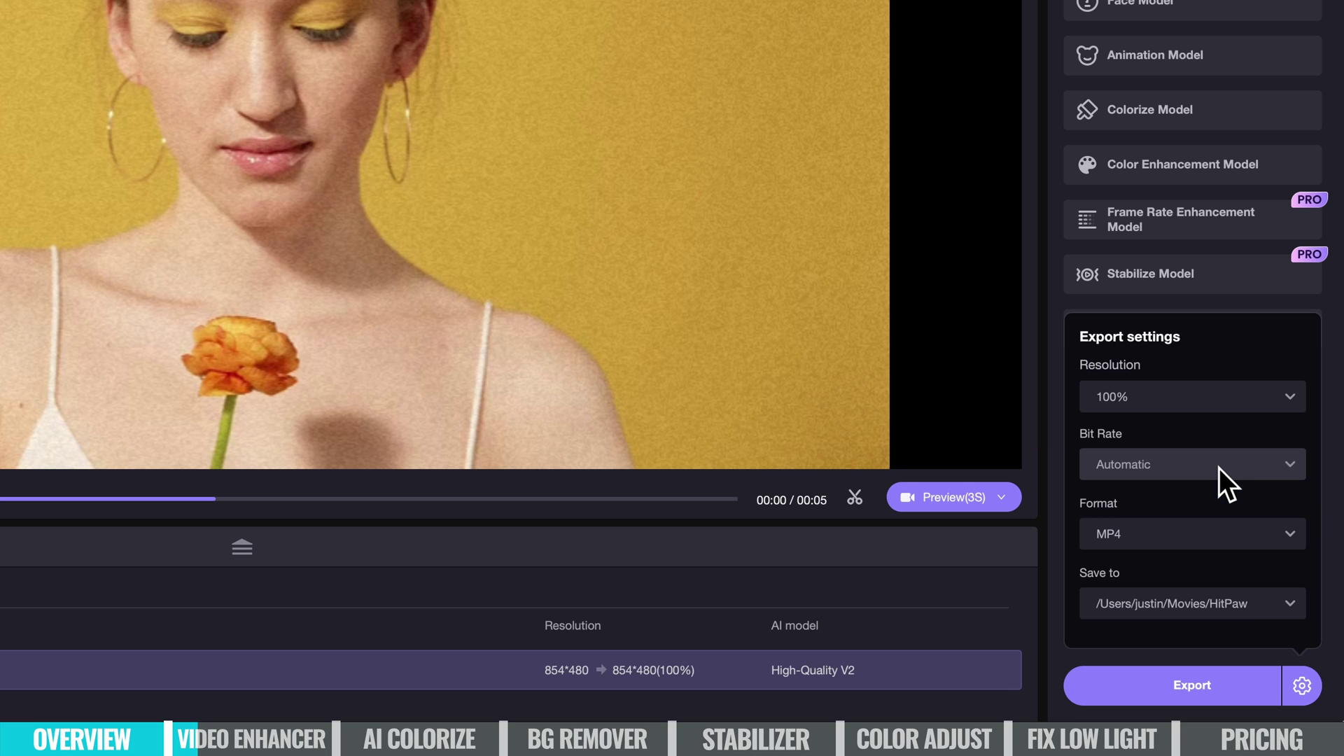
{"action": "left_click", "coordinate": [1231, 394]}
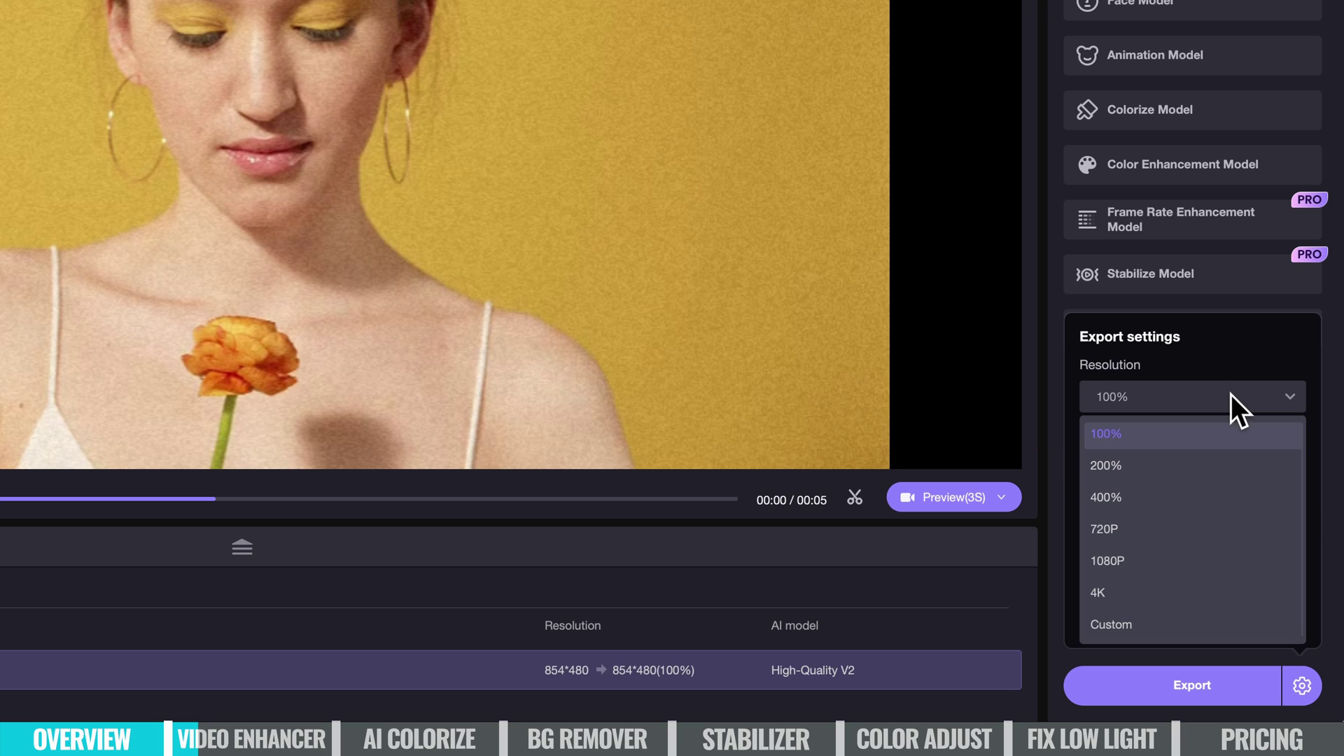
{"action": "left_click", "coordinate": [1214, 564]}
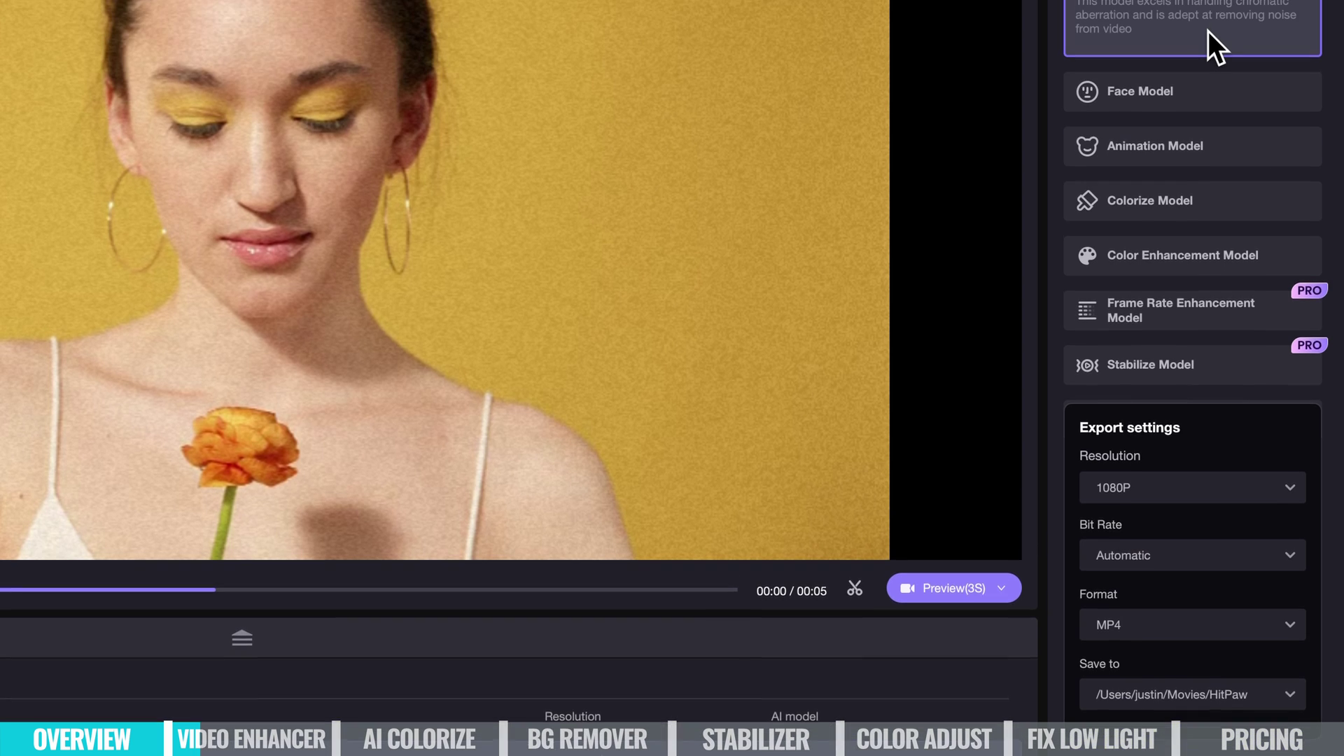
- Try the Quality and Balance modes of the General Denoise Model and return to High-Quality V2
{"action": "mouse_move", "coordinate": [1211, 161]}
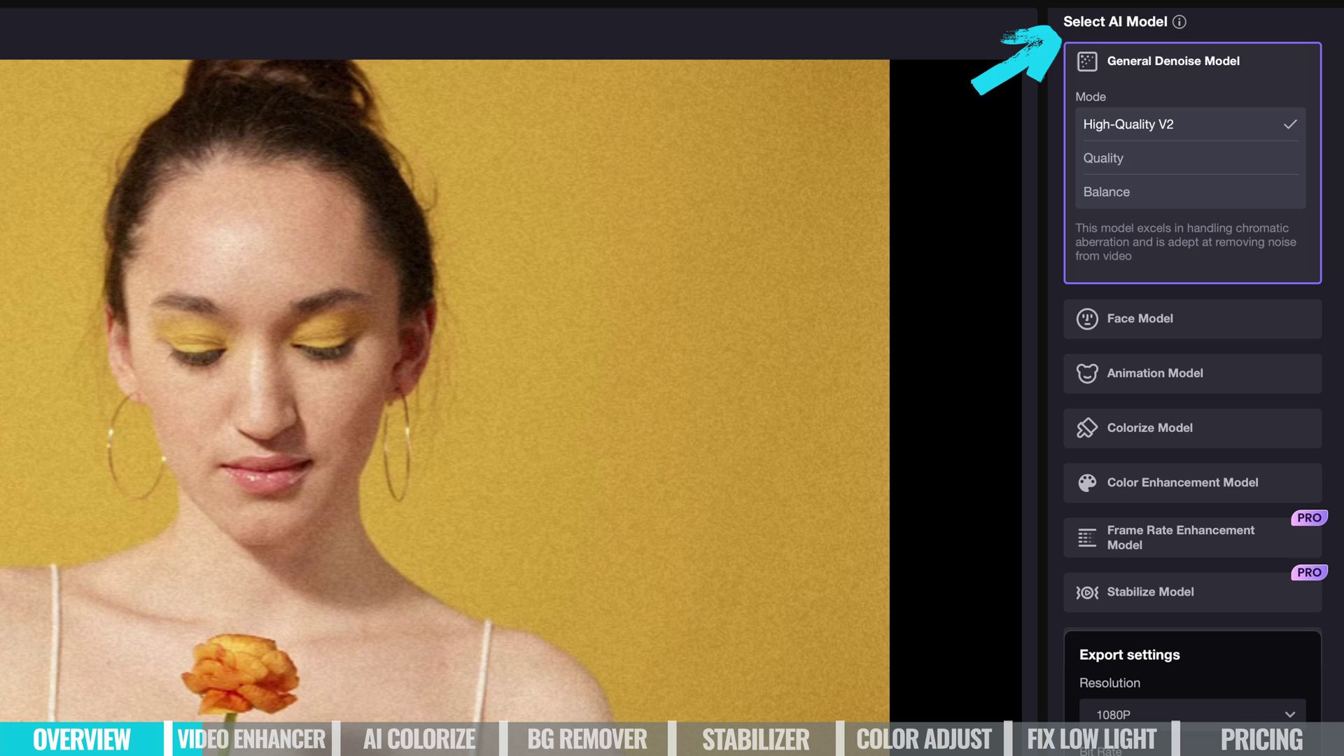
{"action": "mouse_move", "coordinate": [1193, 135]}
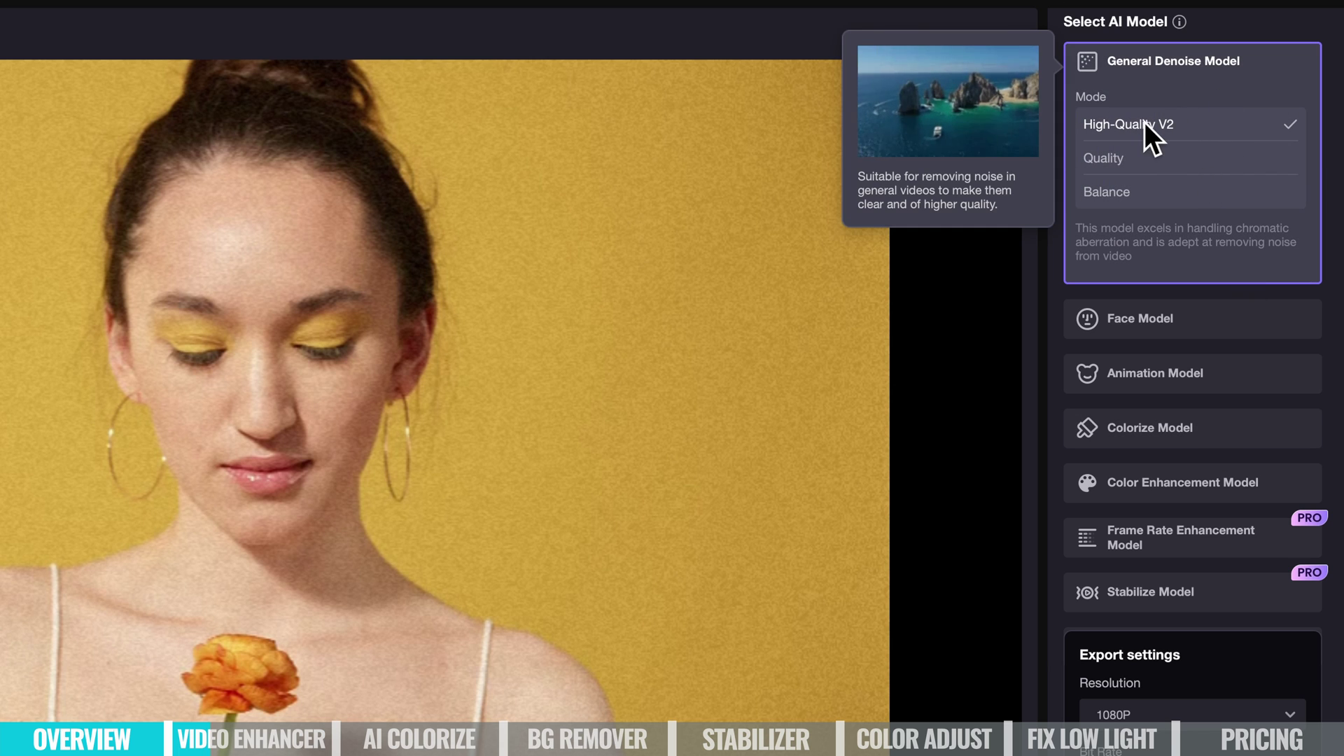
{"action": "left_click", "coordinate": [1107, 157]}
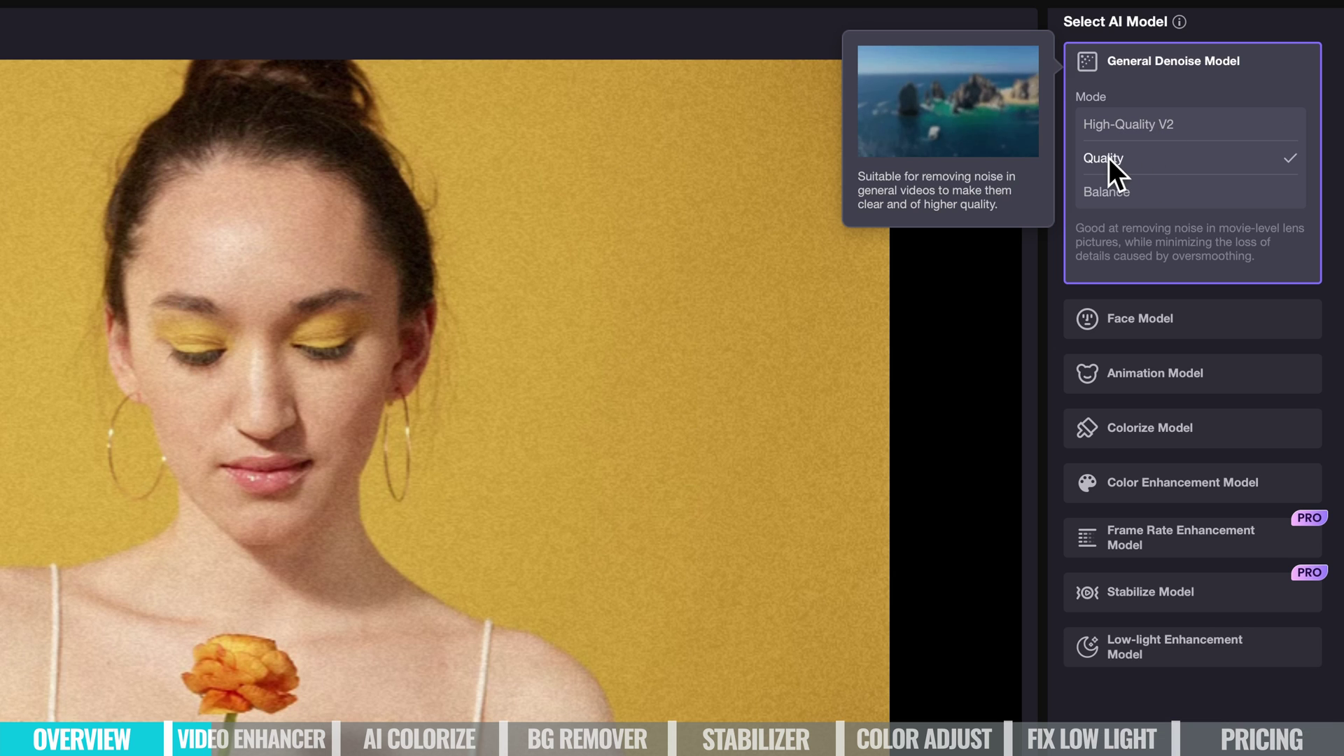
{"action": "left_click", "coordinate": [1126, 195]}
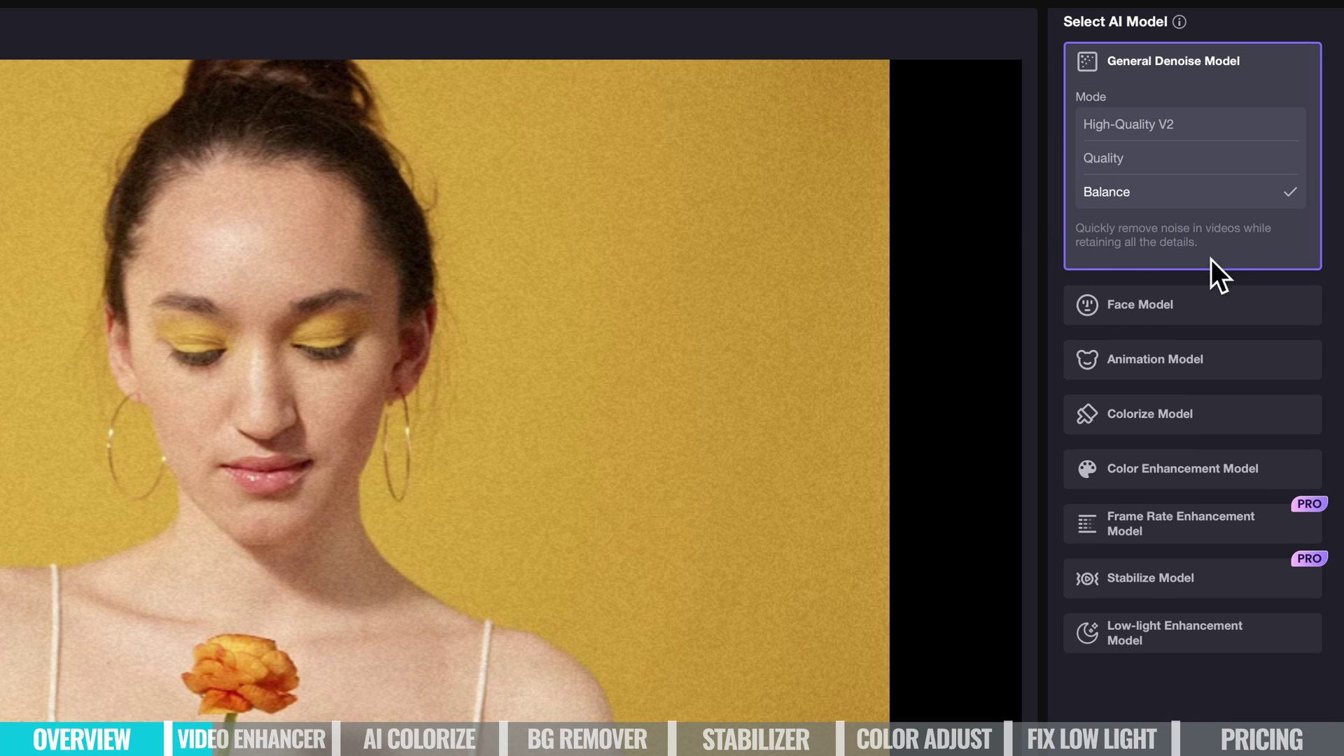
{"action": "mouse_move", "coordinate": [1203, 248]}
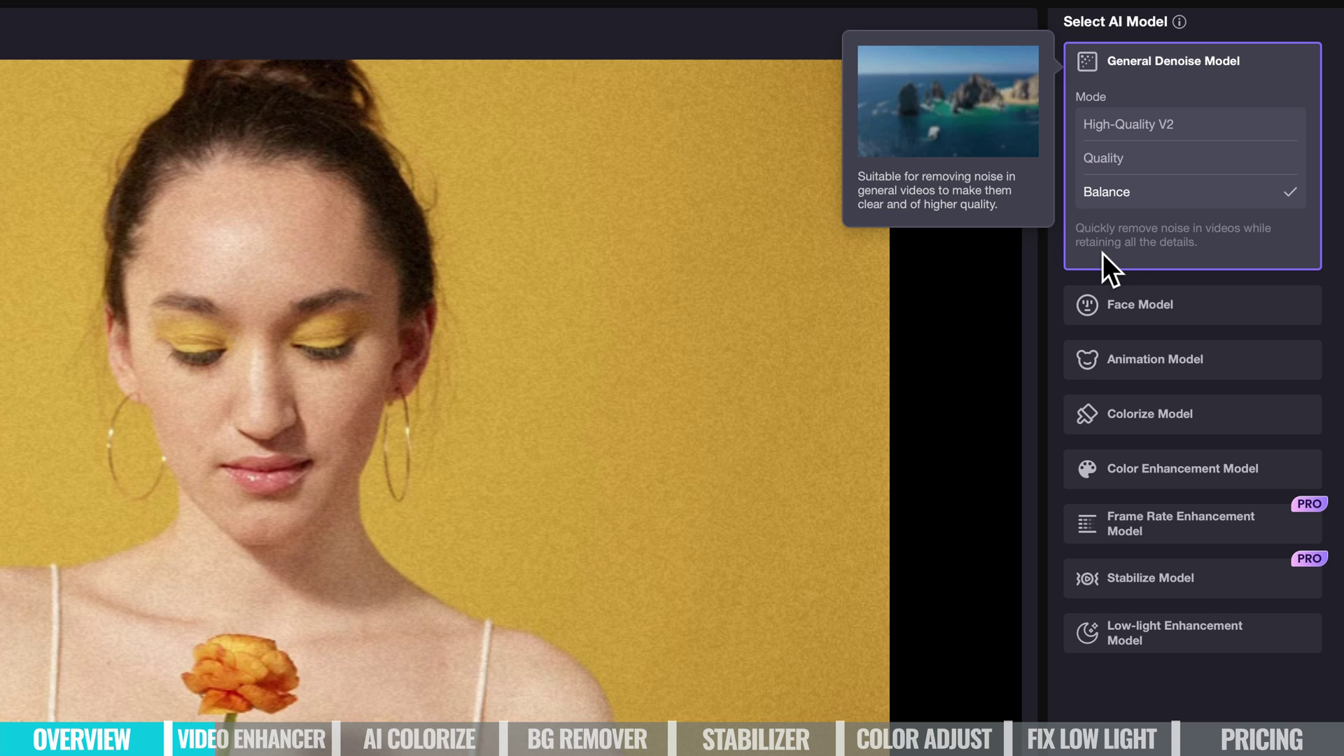
{"action": "left_click", "coordinate": [1147, 125]}
- Look through the descriptions of the other AI models, including Face, Animation, Colorize, Color Enhancement and Low-light Enhancement
{"action": "mouse_move", "coordinate": [1146, 330]}
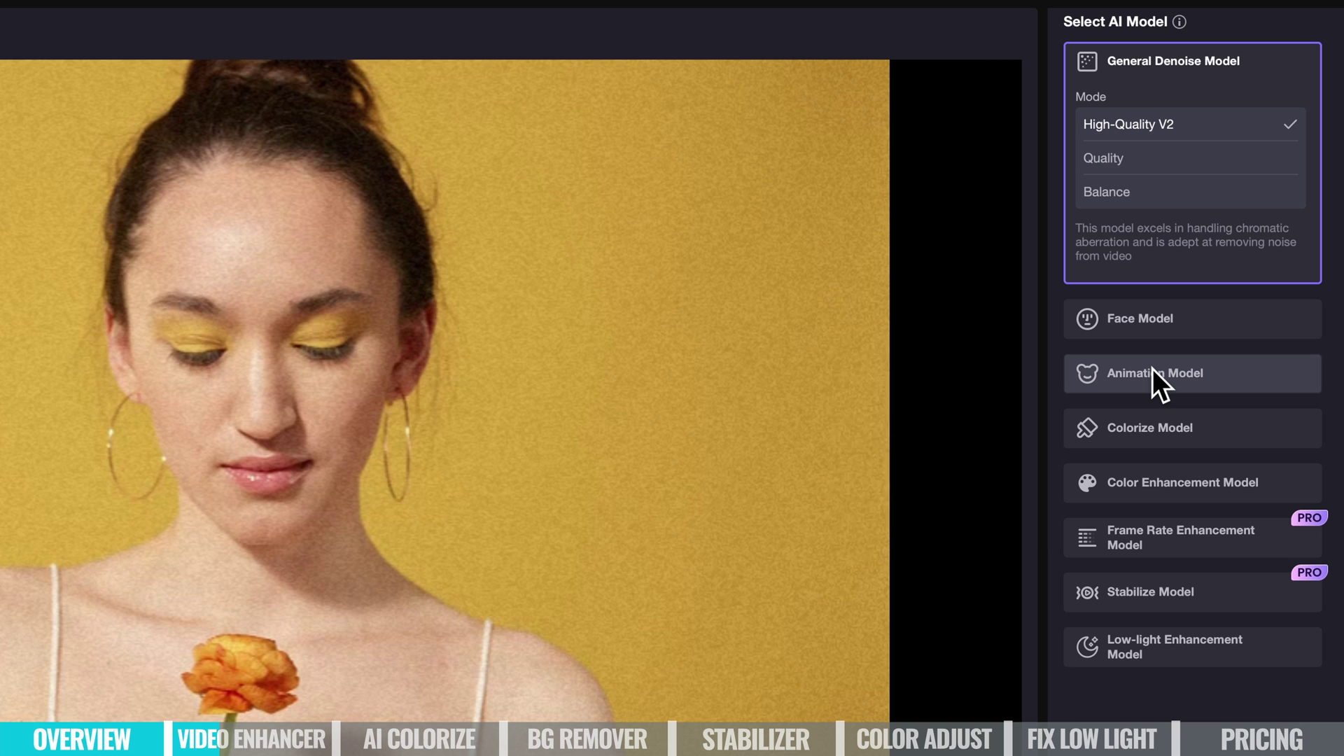
{"action": "mouse_move", "coordinate": [1152, 369]}
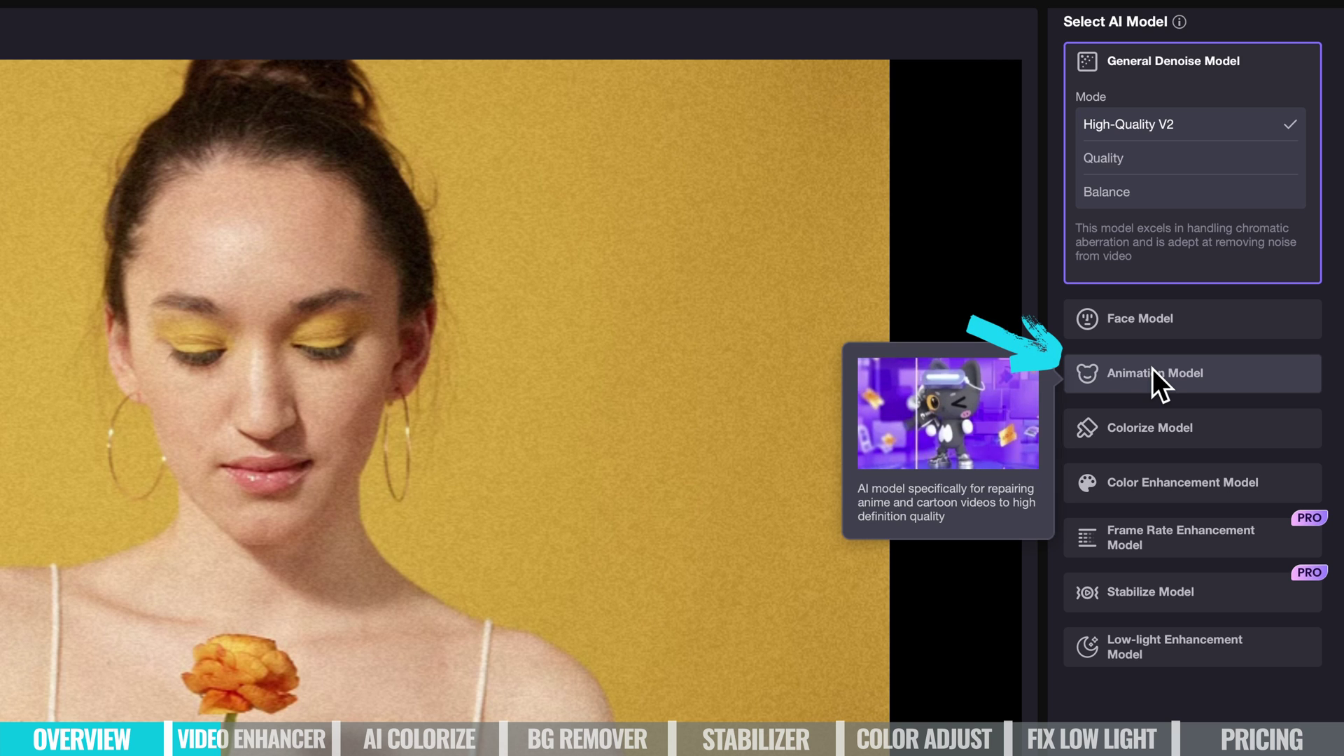
{"action": "mouse_move", "coordinate": [1217, 431]}
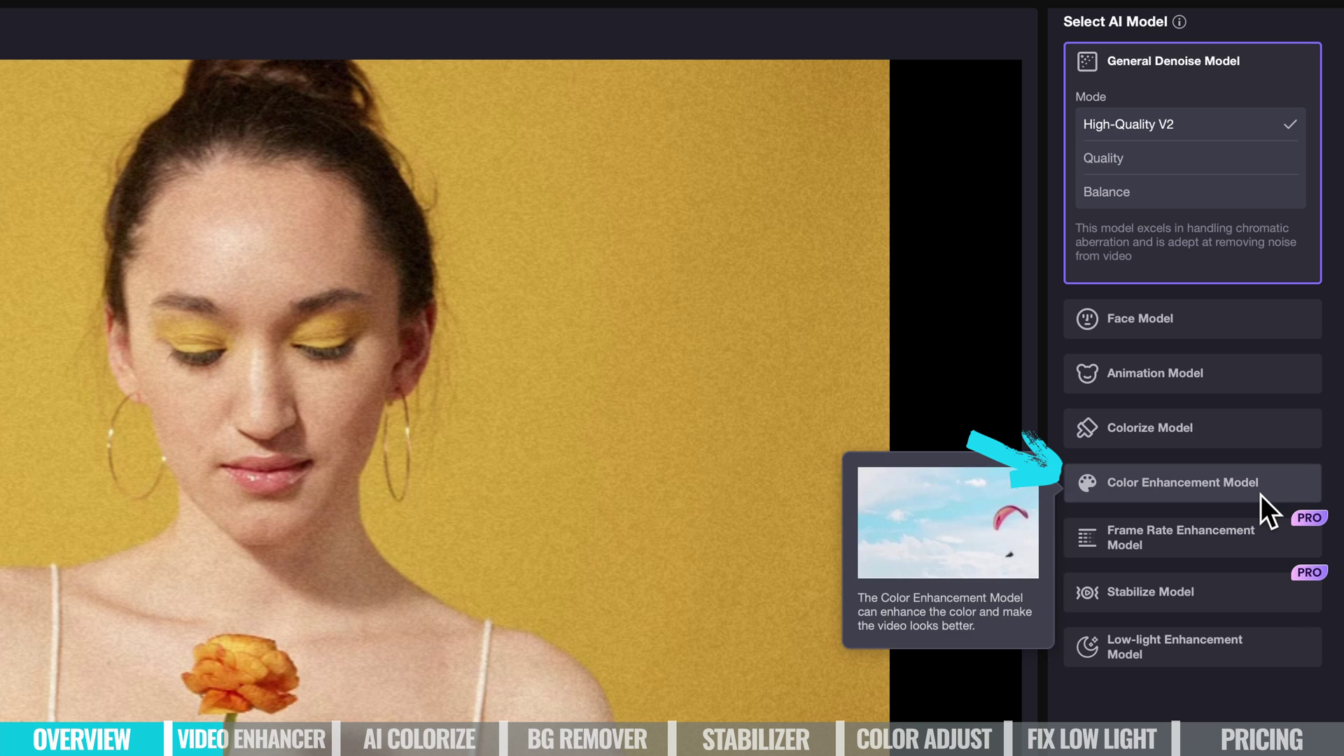
{"action": "mouse_move", "coordinate": [1227, 652]}
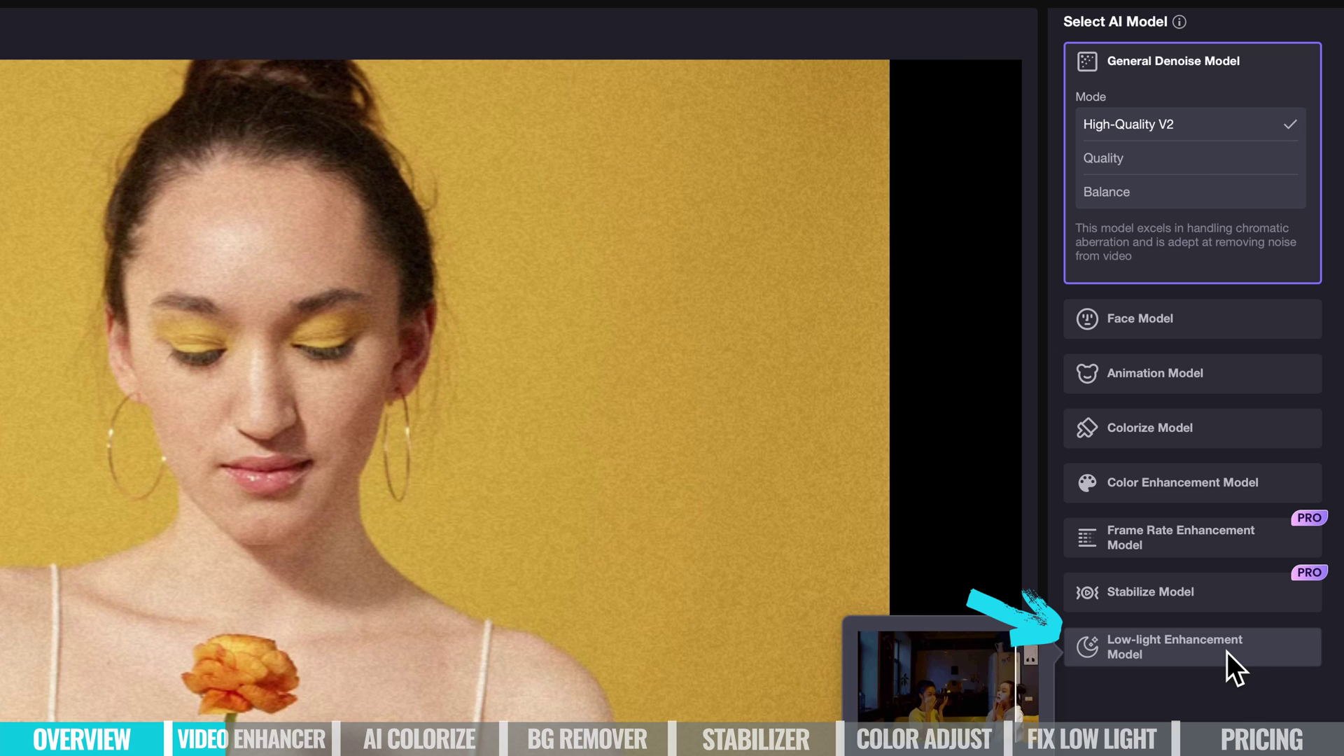
{"action": "mouse_move", "coordinate": [1120, 134]}
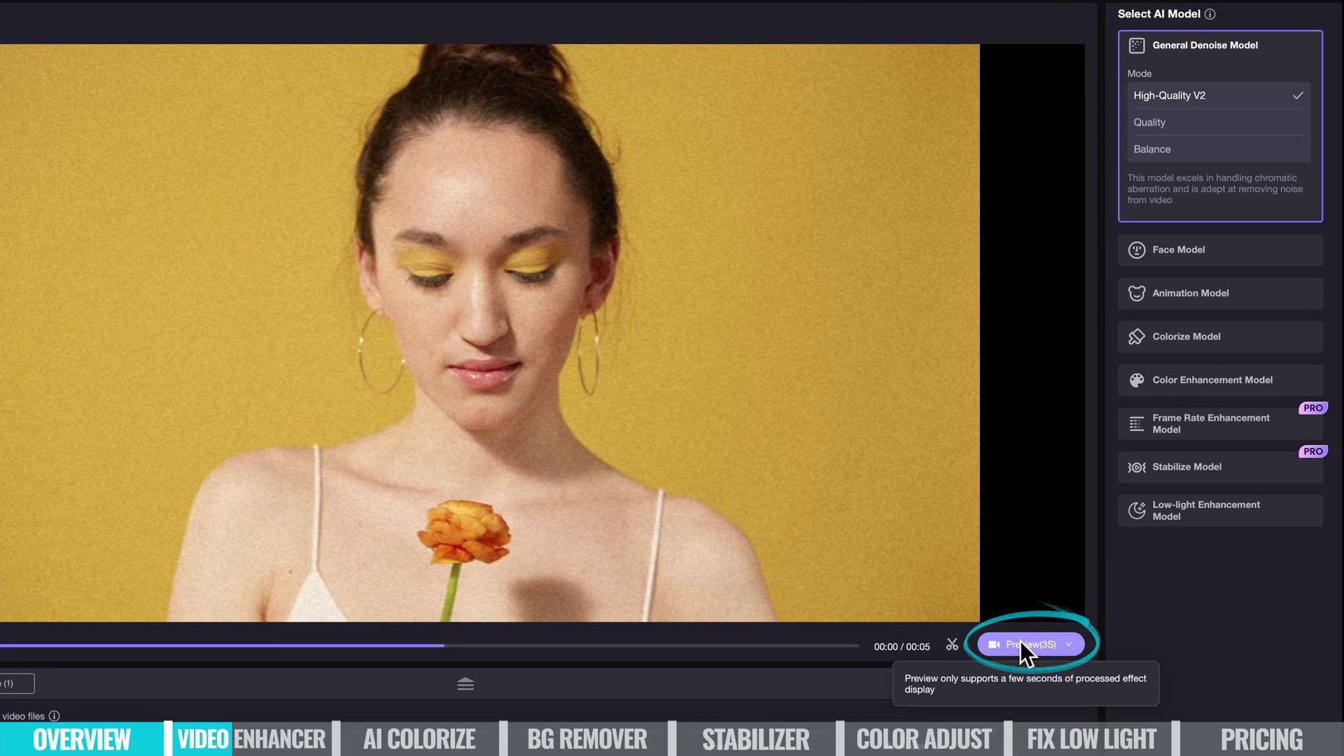
- Set the preview length to 5 seconds and generate a preview of the sample clip with High-Quality V2
{"action": "left_click", "coordinate": [1068, 643]}
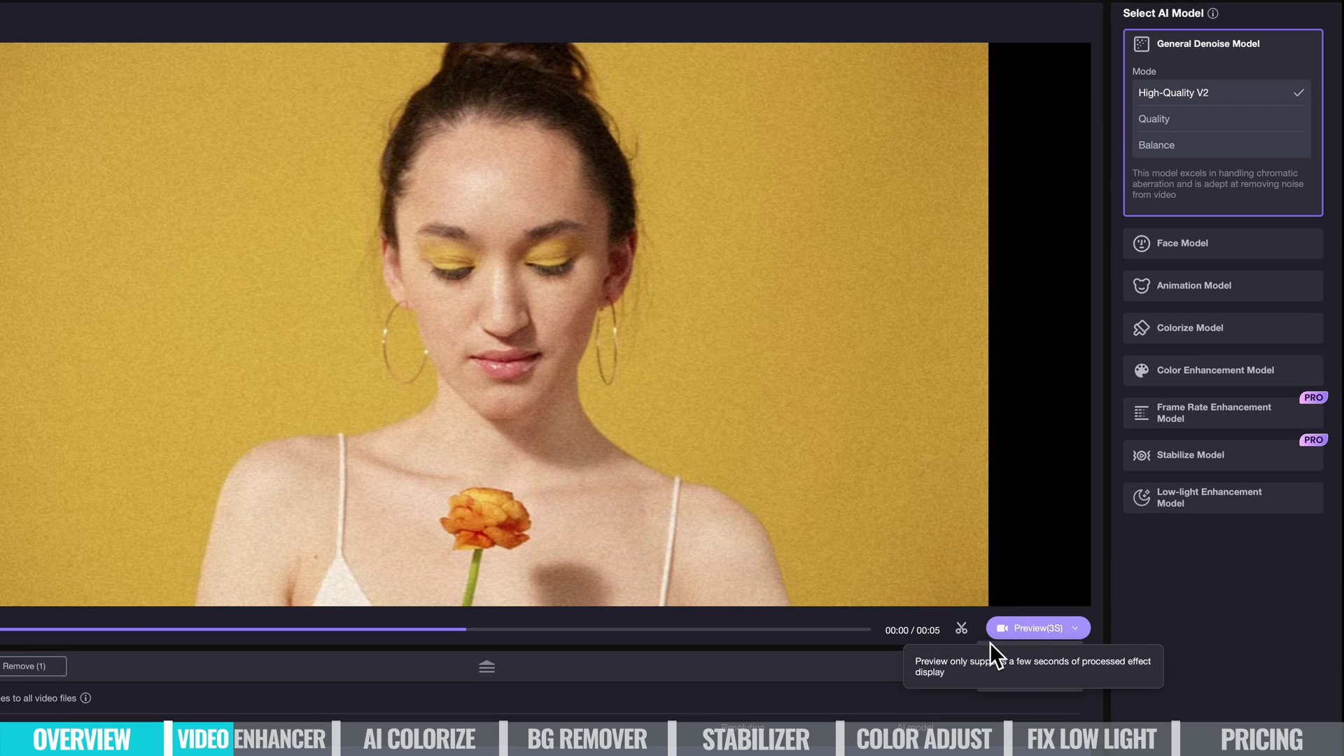
{"action": "left_click", "coordinate": [1000, 678]}
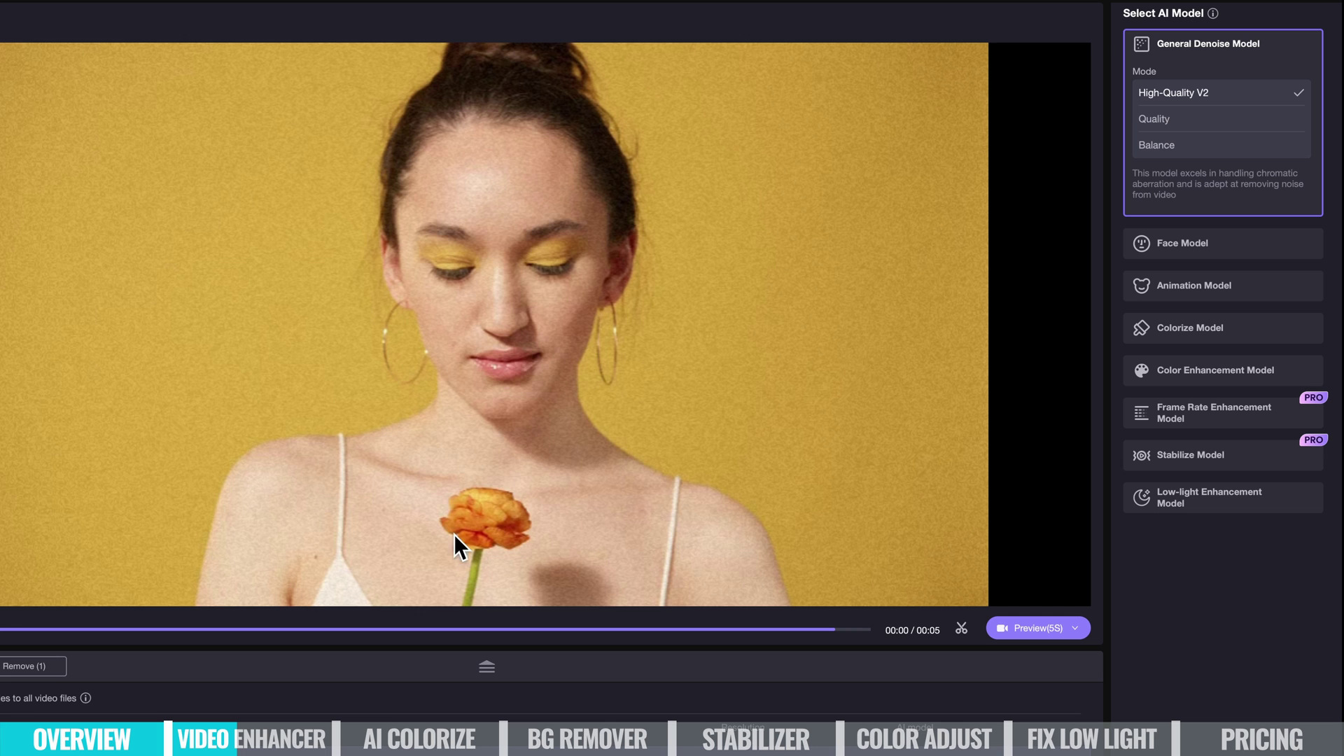
{"action": "left_click", "coordinate": [1038, 628]}
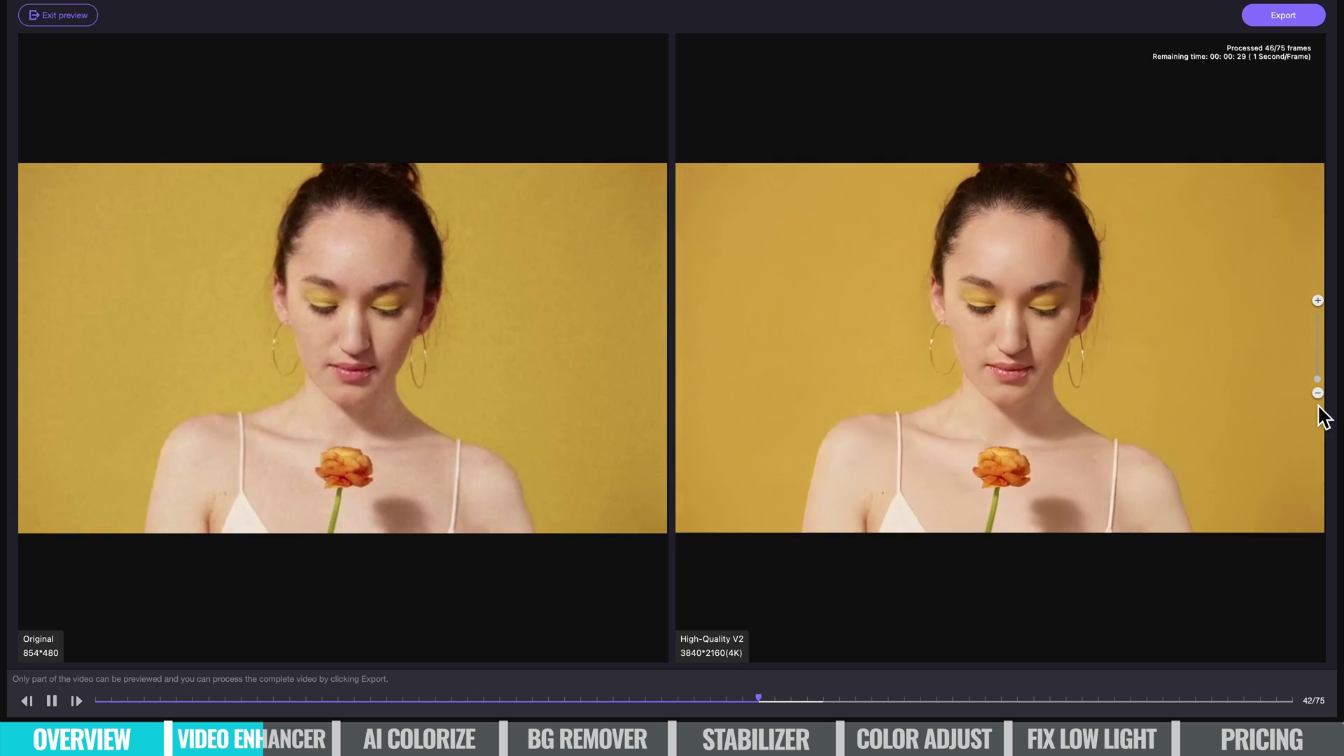
- Compare the woman's facial detail up close between the original and the enhanced preview
{"action": "scroll", "coordinate": [1079, 425], "scroll_direction": "up", "scroll_amount": 2}
{"action": "scroll", "coordinate": [1078, 421], "scroll_direction": "up", "scroll_amount": 2}
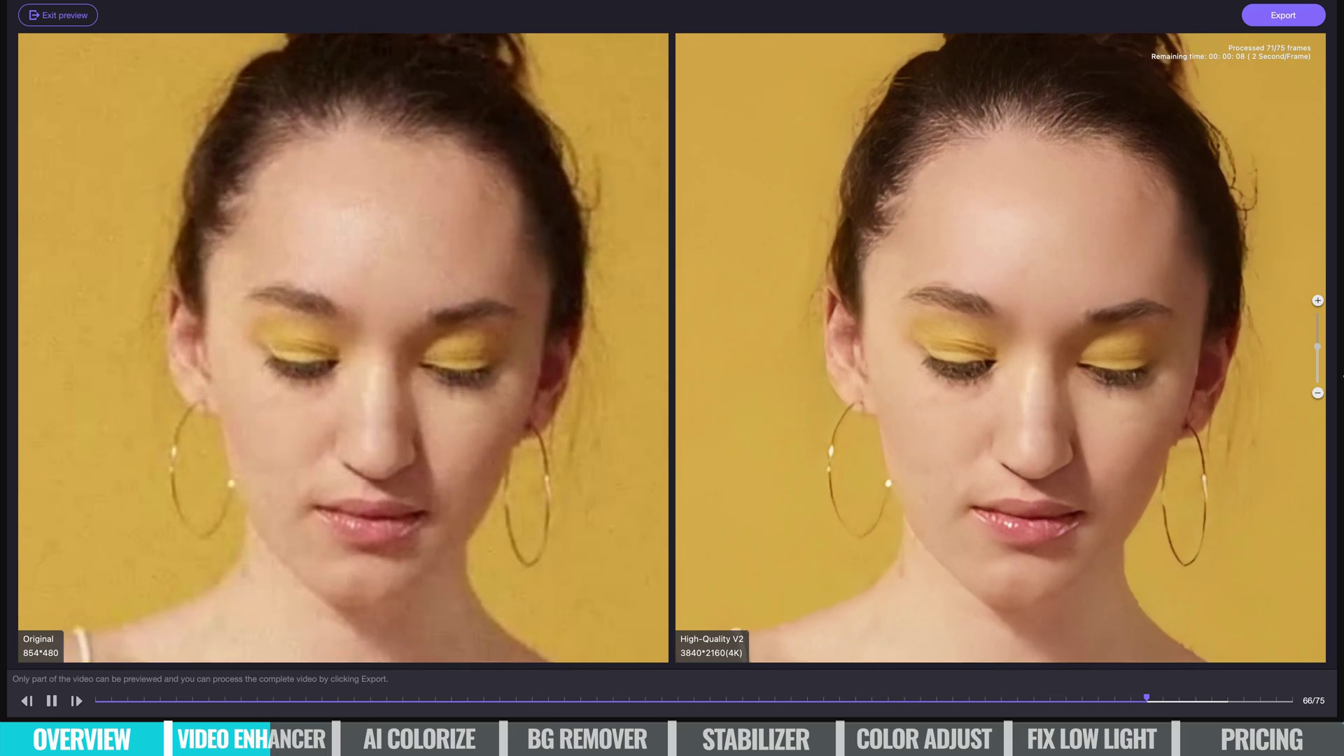
{"action": "scroll", "coordinate": [1045, 488], "scroll_direction": "down", "scroll_amount": 5}
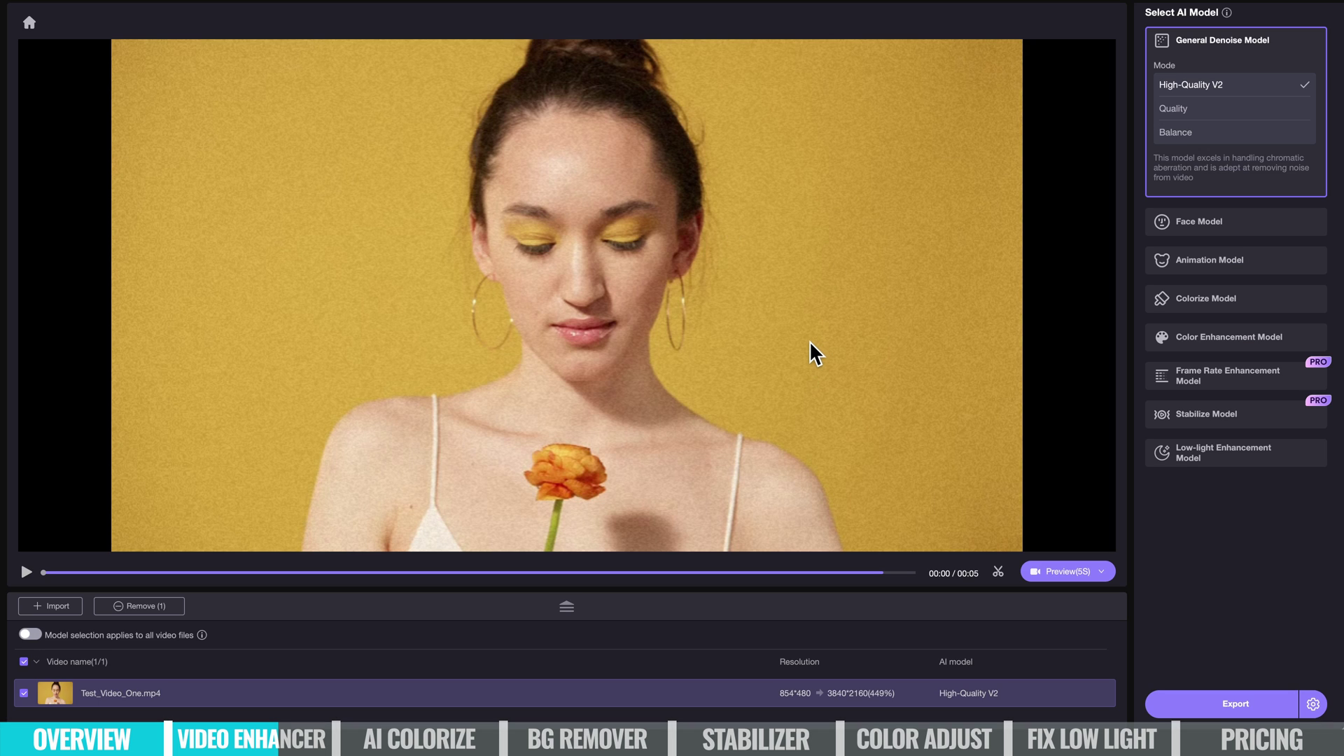
- Replace the sample clip with 720p blur.mov from the Desktop and generate its 5-second High-Quality V2 preview
{"action": "left_click", "coordinate": [28, 21]}
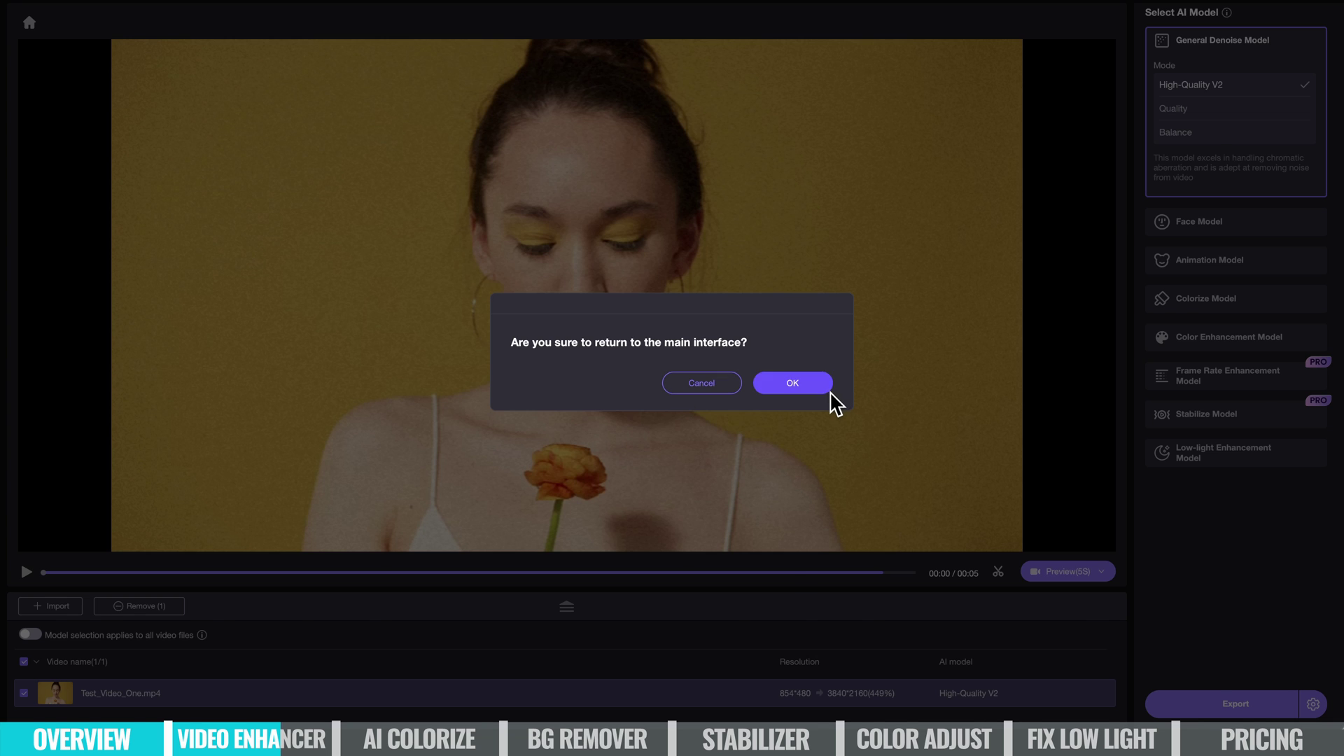
{"action": "left_click", "coordinate": [793, 383]}
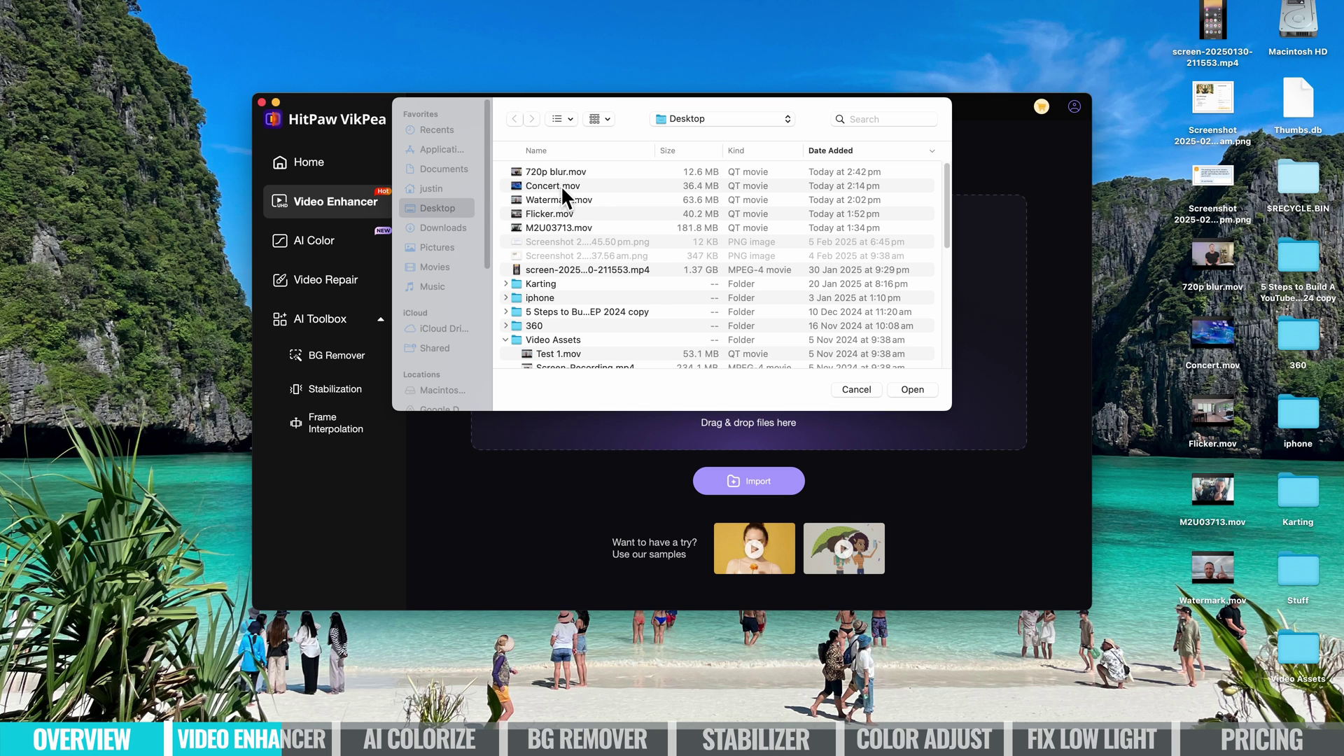
{"action": "left_click", "coordinate": [549, 171]}
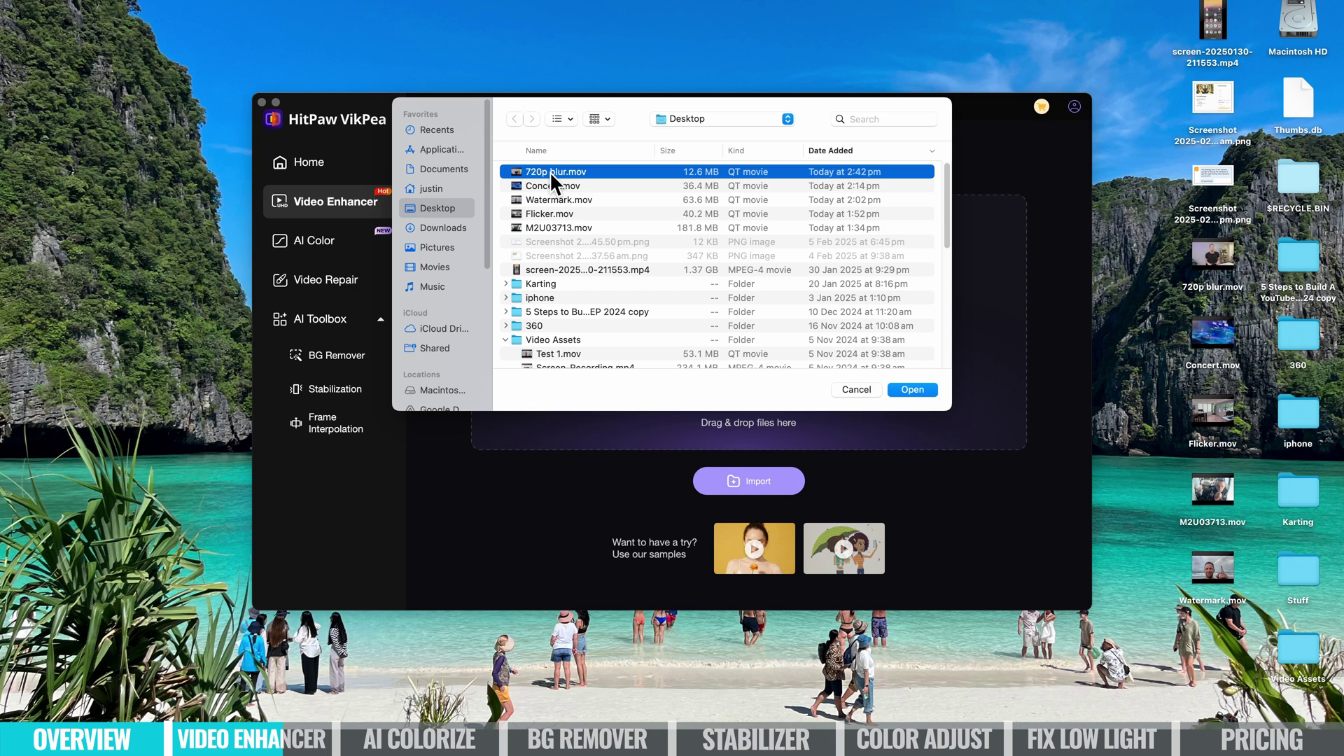
{"action": "key", "text": "space"}
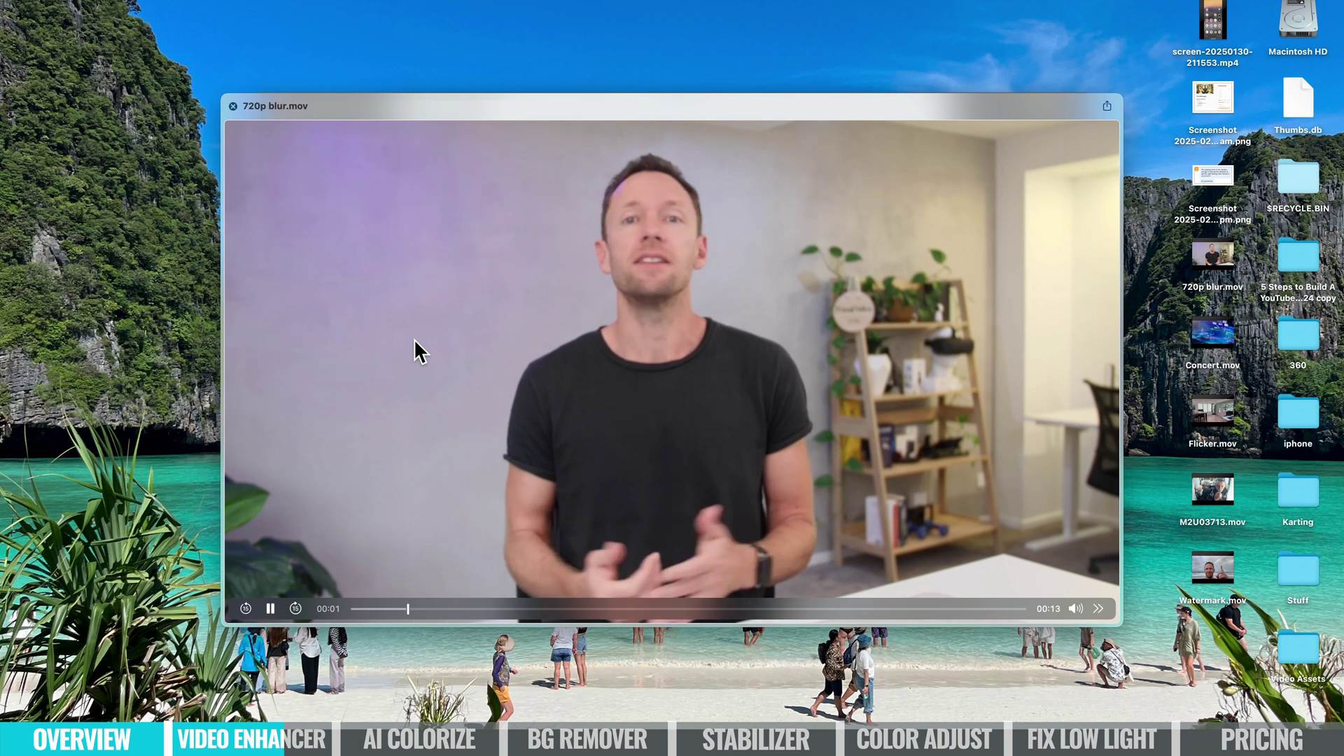
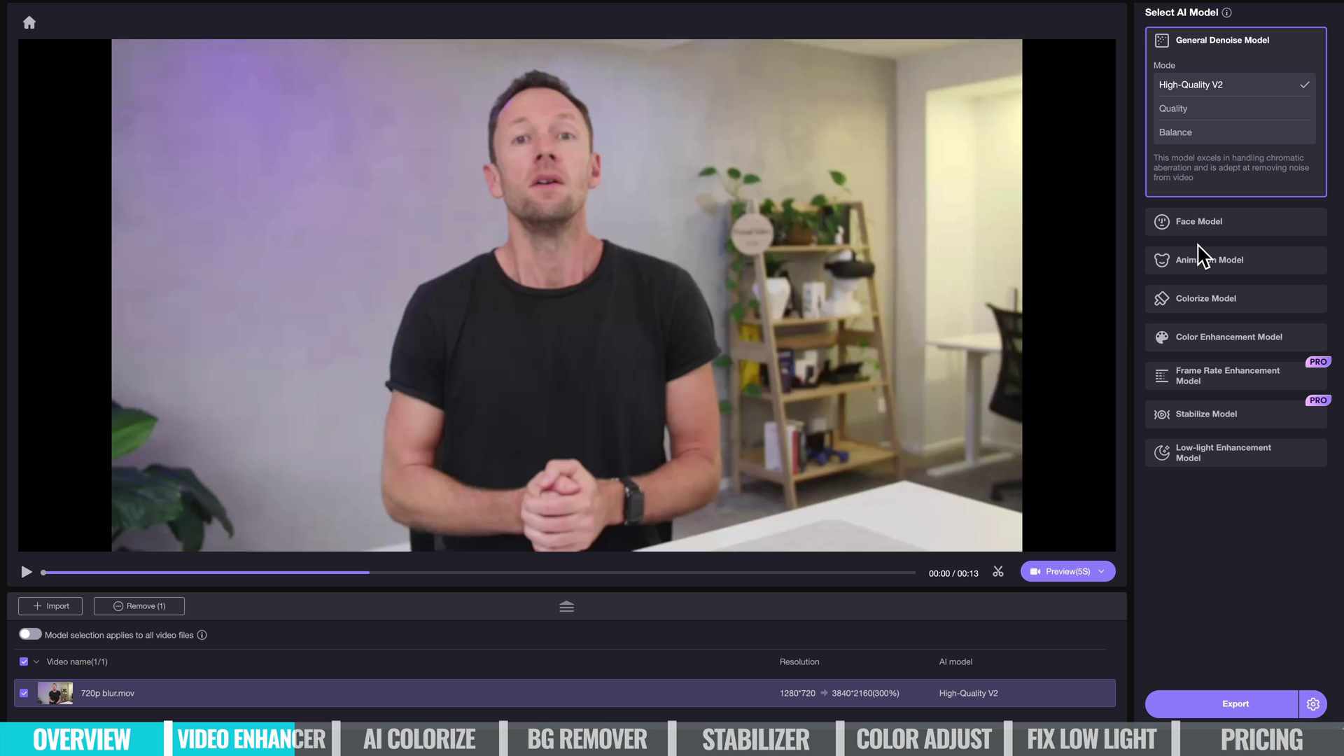
{"action": "left_click", "coordinate": [1068, 573]}
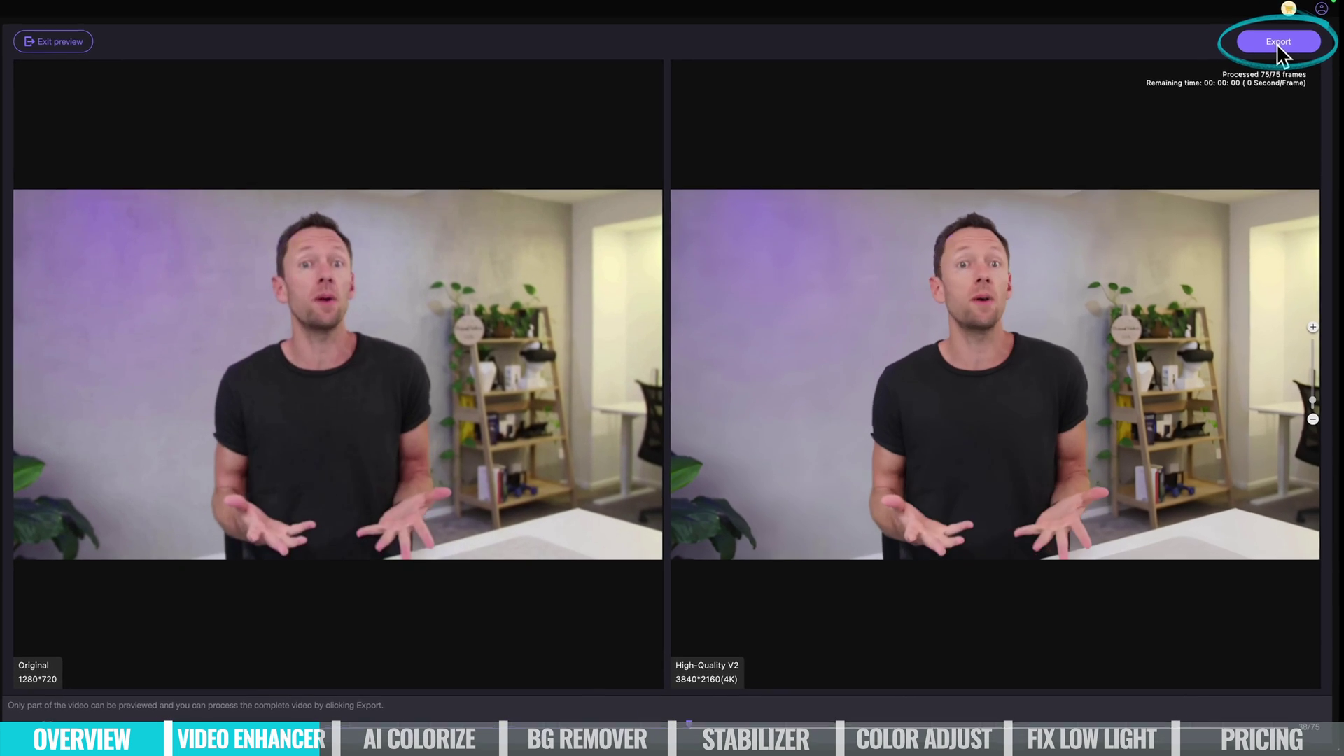
- Export the enhanced 720p blur clip and play the exported result on Timeline 2 in DaVinci Resolve
{"action": "left_click", "coordinate": [1276, 43]}
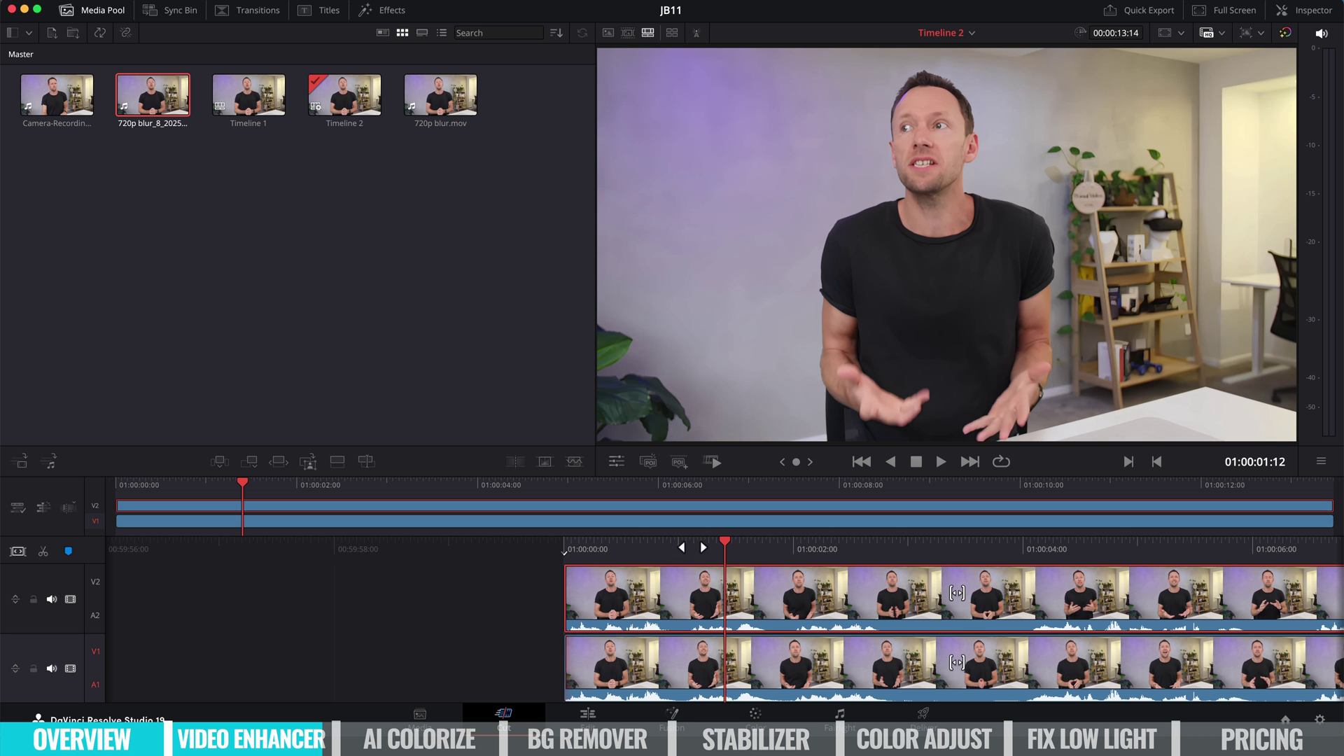
{"action": "key", "text": "space"}
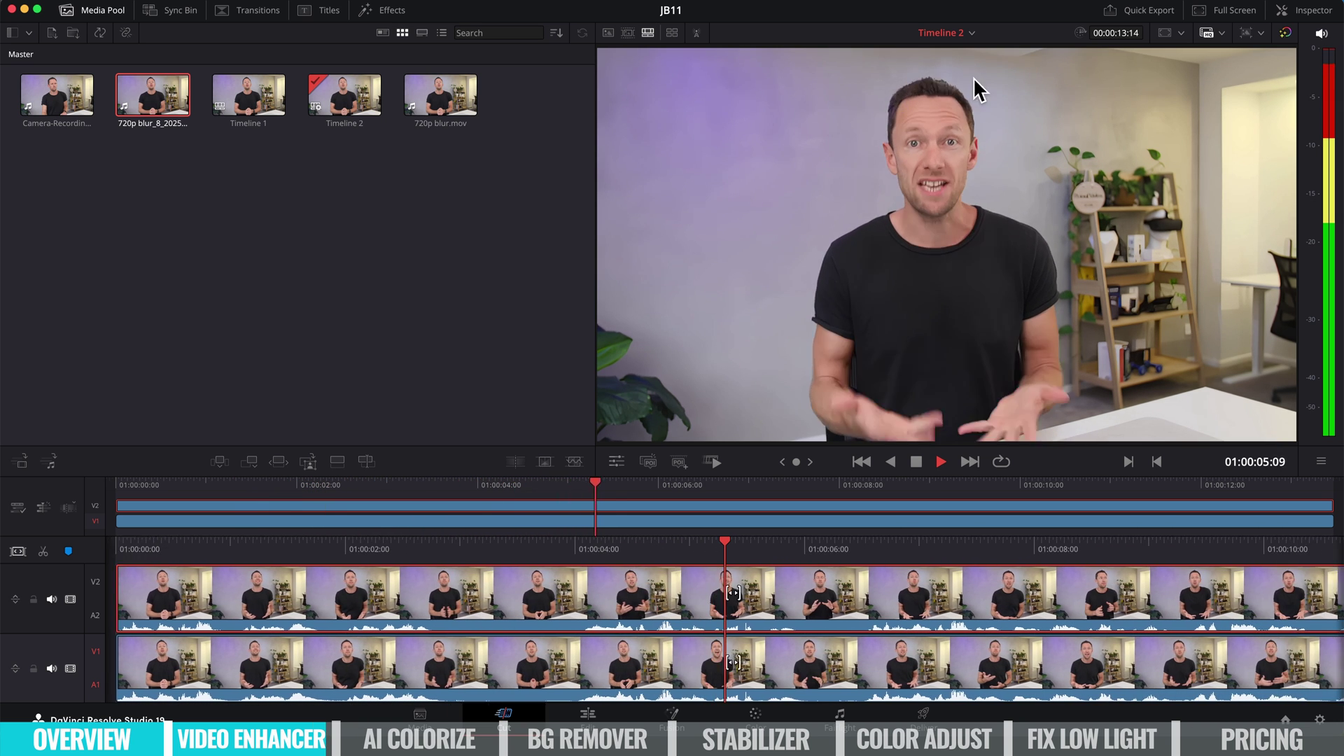
{"action": "key", "text": "space"}
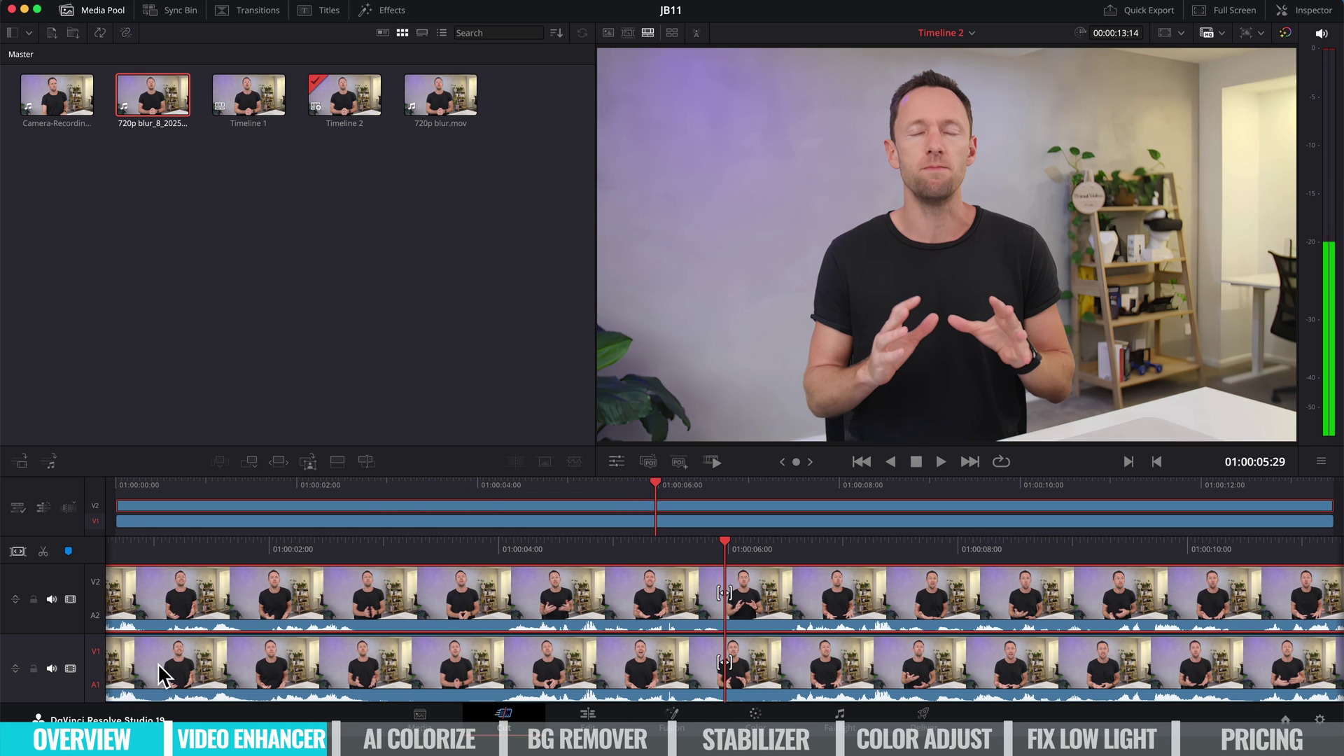
- Toggle the V2 video track off and on repeatedly to compare the enhanced clip with the original on V1
{"action": "left_click", "coordinate": [70, 600]}
{"action": "key", "text": "space"}
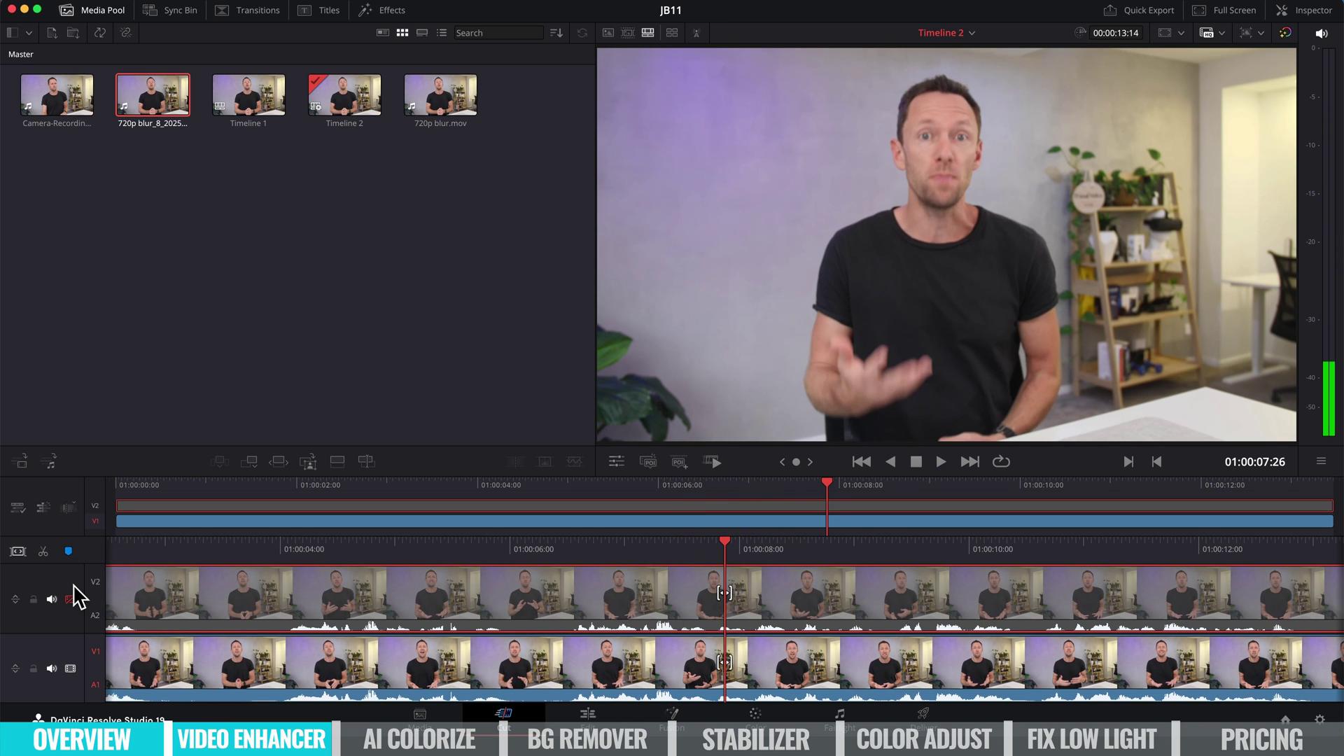
{"action": "left_click", "coordinate": [71, 600]}
{"action": "left_click", "coordinate": [71, 600]}
{"action": "left_click", "coordinate": [71, 600]}
{"action": "left_click", "coordinate": [71, 600]}
{"action": "left_click", "coordinate": [71, 600]}
{"action": "left_click", "coordinate": [71, 599]}
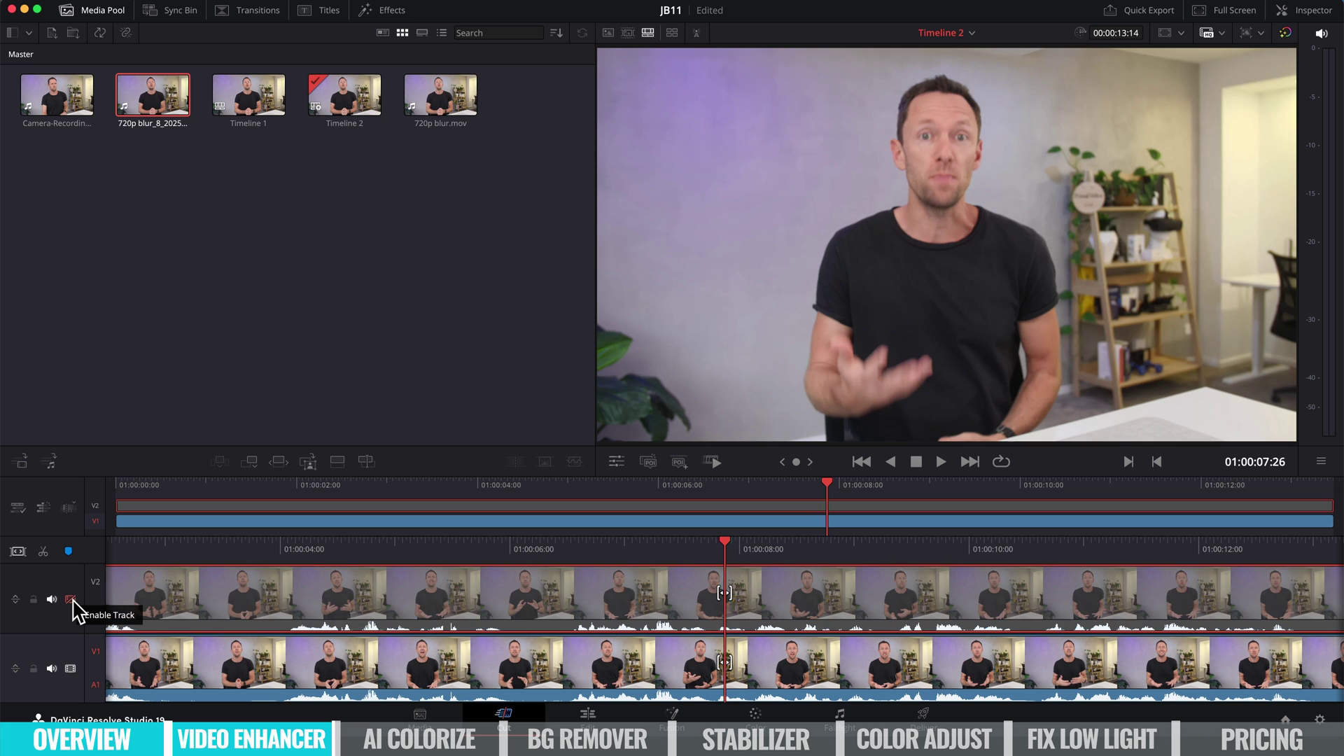
{"action": "left_click", "coordinate": [70, 600]}
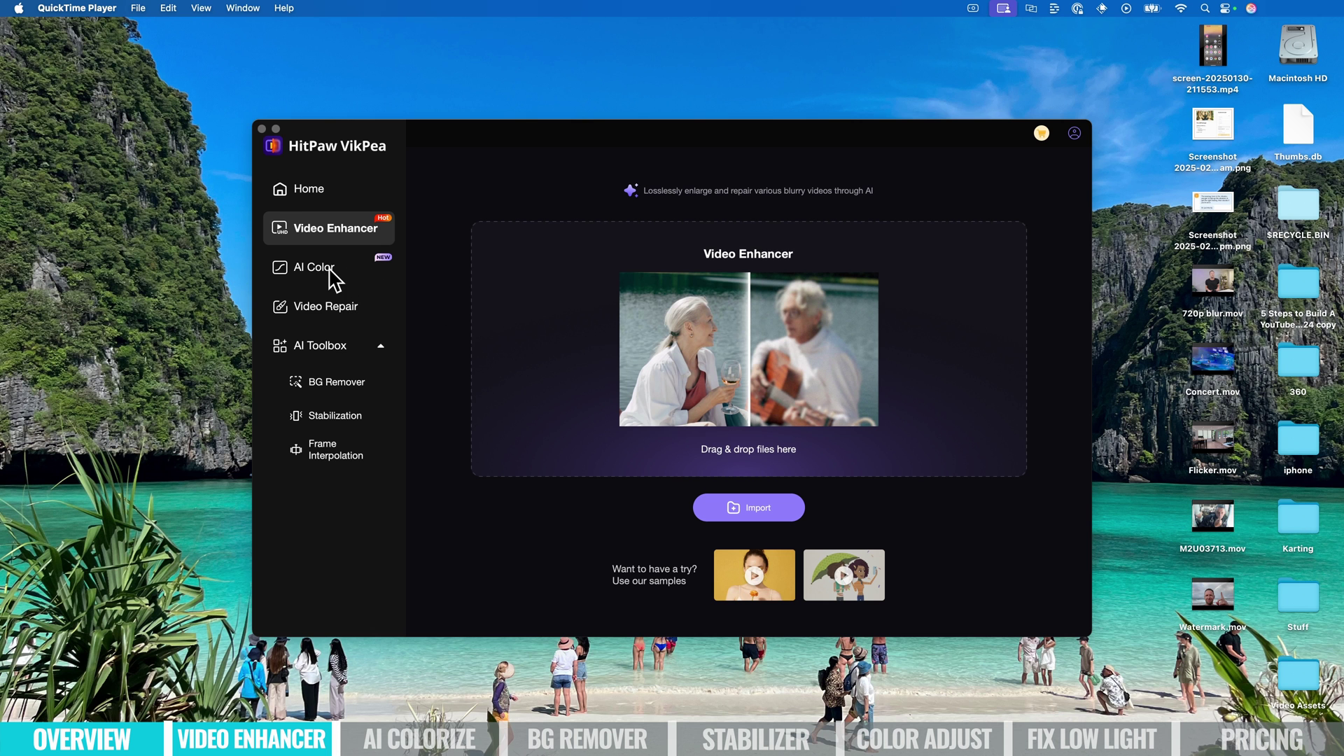
- In HitPaw VikPea, load the 1940s vintage newspaper reporter clip from Downloads into B & W Colorization and generate its 5-second Colorize Model preview
{"action": "left_click", "coordinate": [329, 275]}
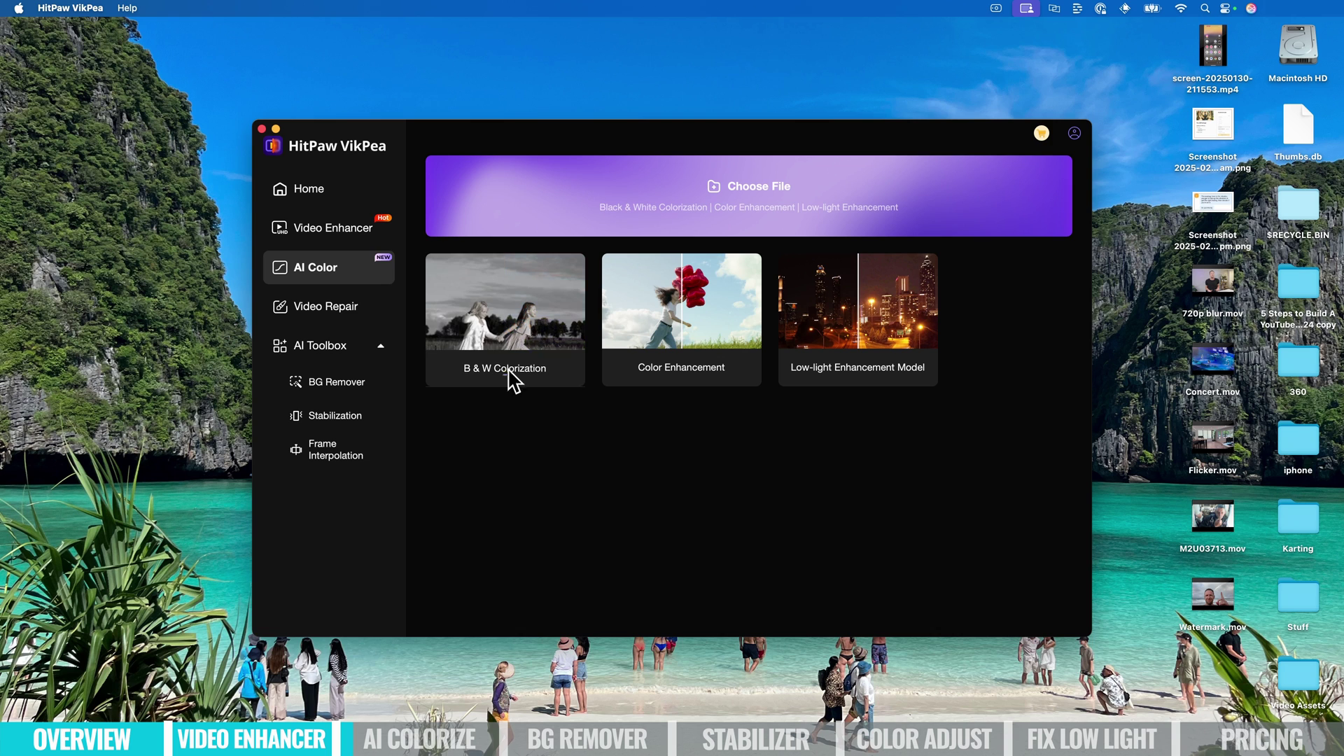
{"action": "left_click", "coordinate": [526, 284]}
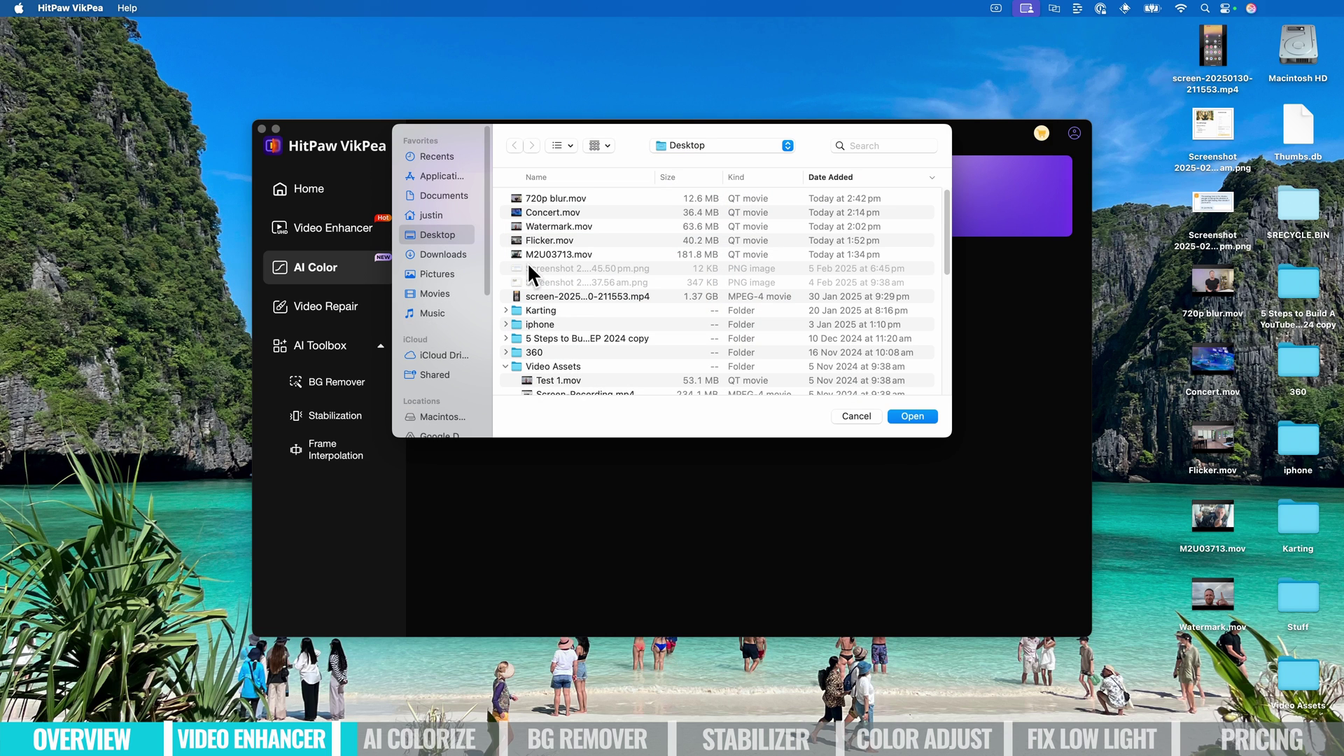
{"action": "left_click", "coordinate": [451, 255]}
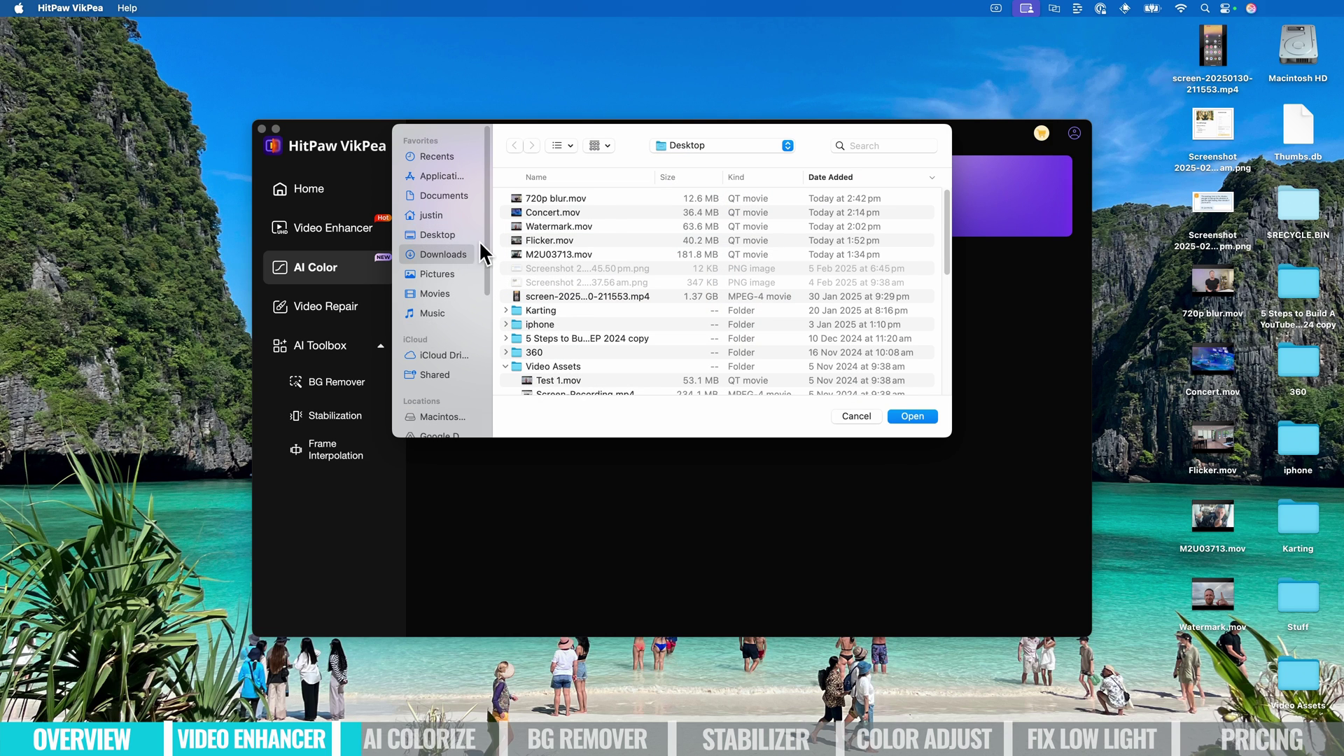
{"action": "left_click", "coordinate": [549, 240]}
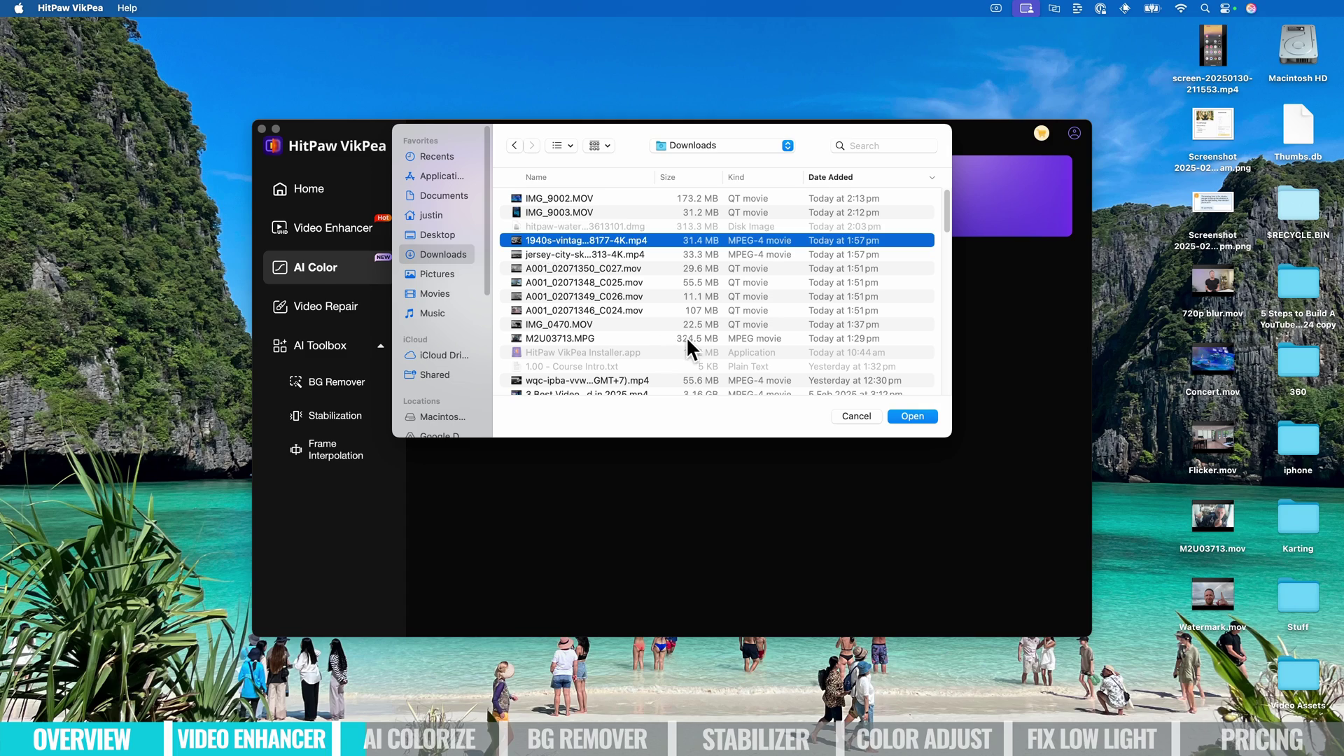
{"action": "key", "text": "space"}
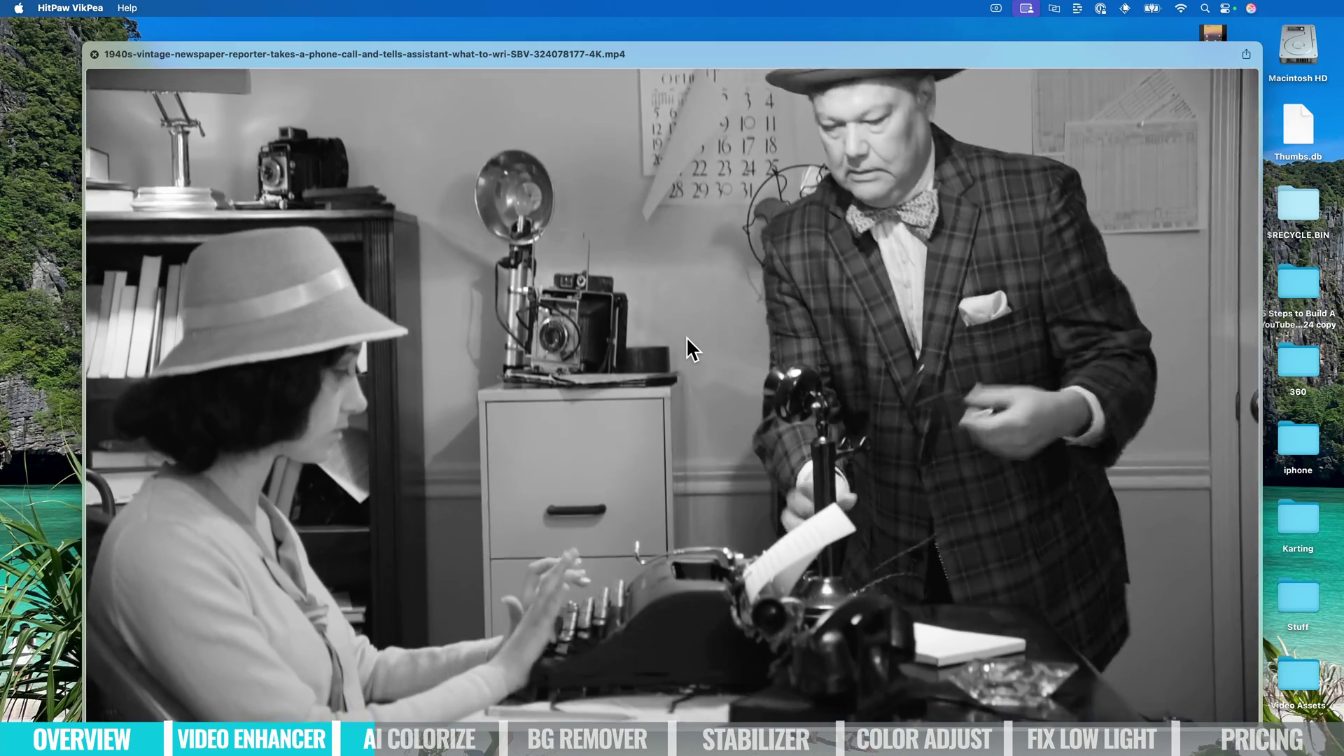
{"action": "key", "text": "space"}
{"action": "left_click", "coordinate": [562, 255]}
{"action": "key", "text": "space"}
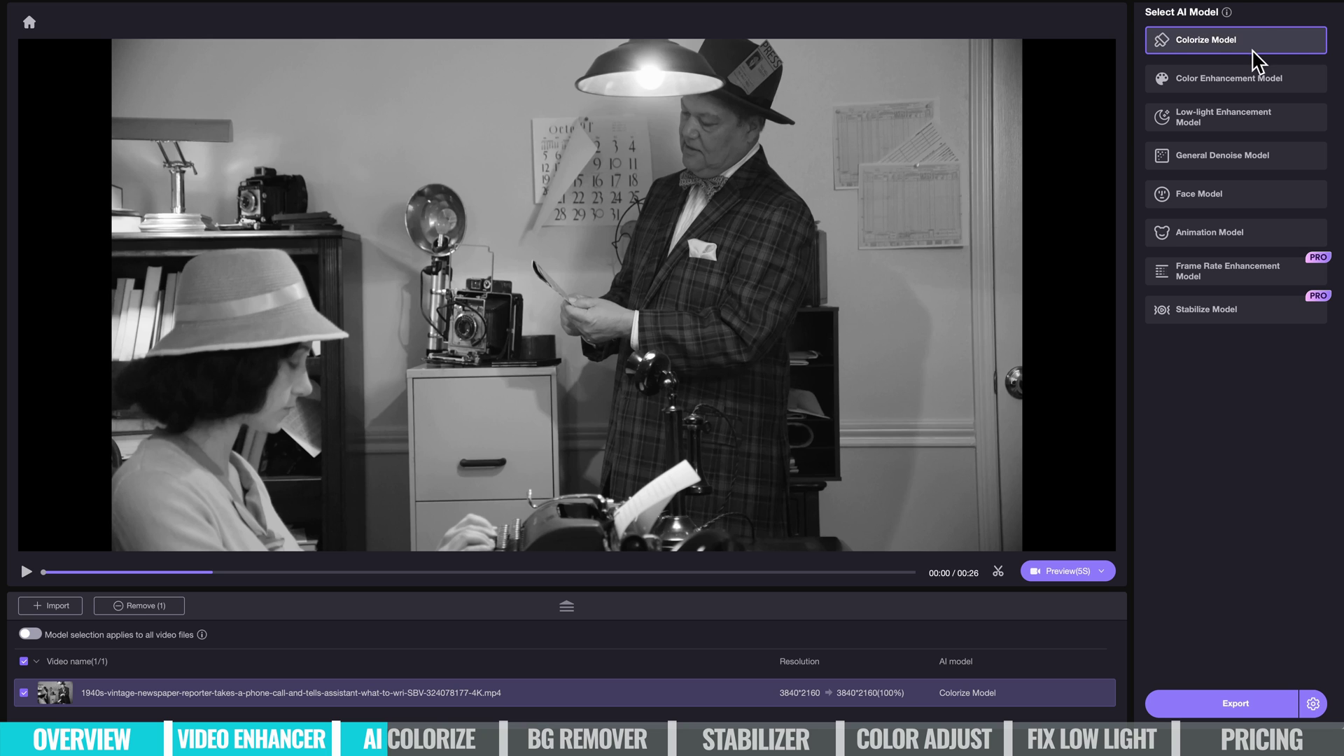
{"action": "mouse_move", "coordinate": [1186, 45]}
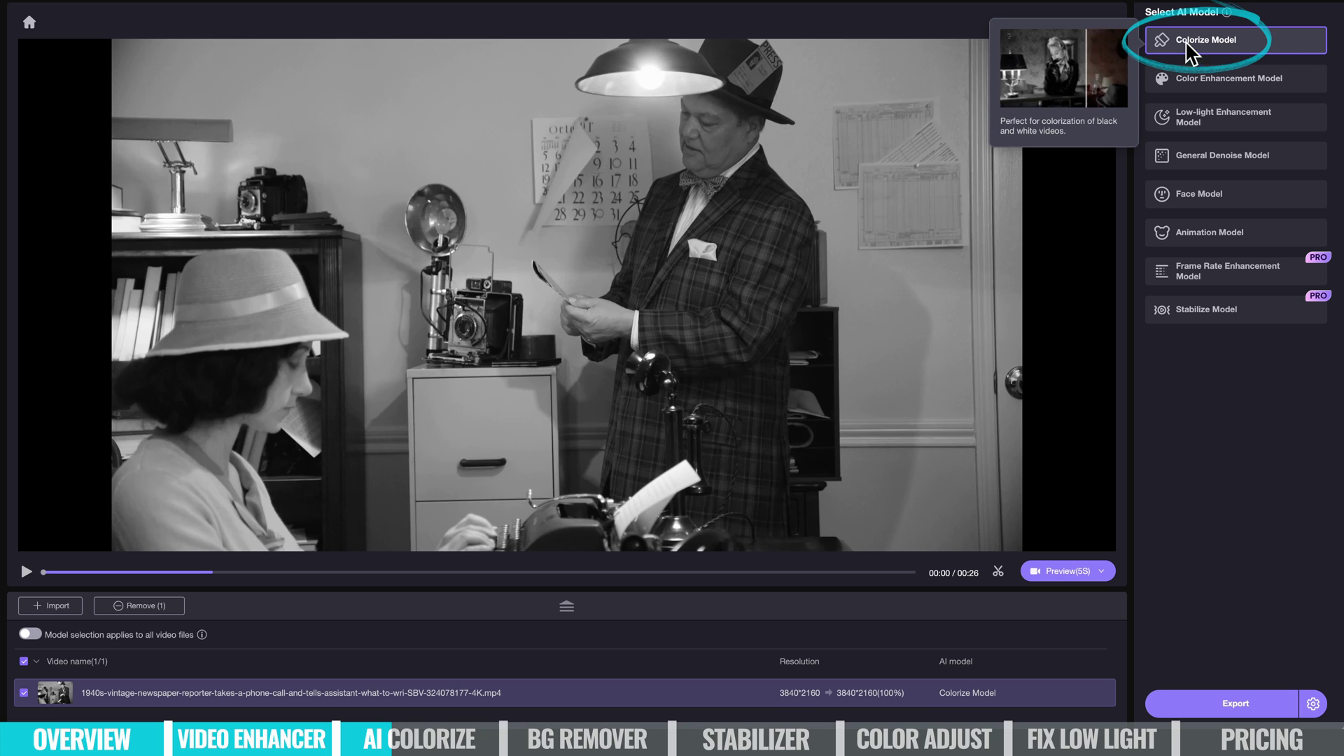
{"action": "left_click", "coordinate": [1065, 588]}
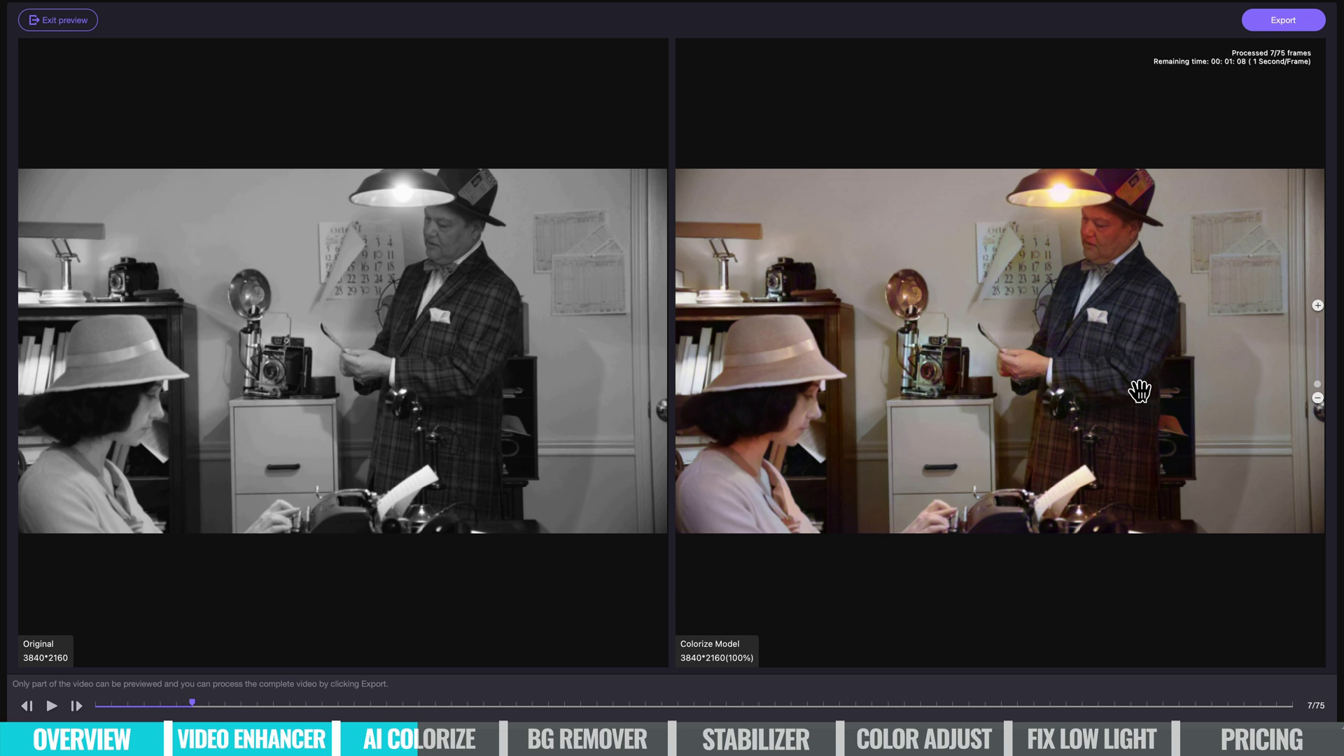
- Replace the reporter clip with the black-and-white Jersey City skyline clip and generate its 5-second Colorize Model preview
{"action": "left_click", "coordinate": [61, 25]}
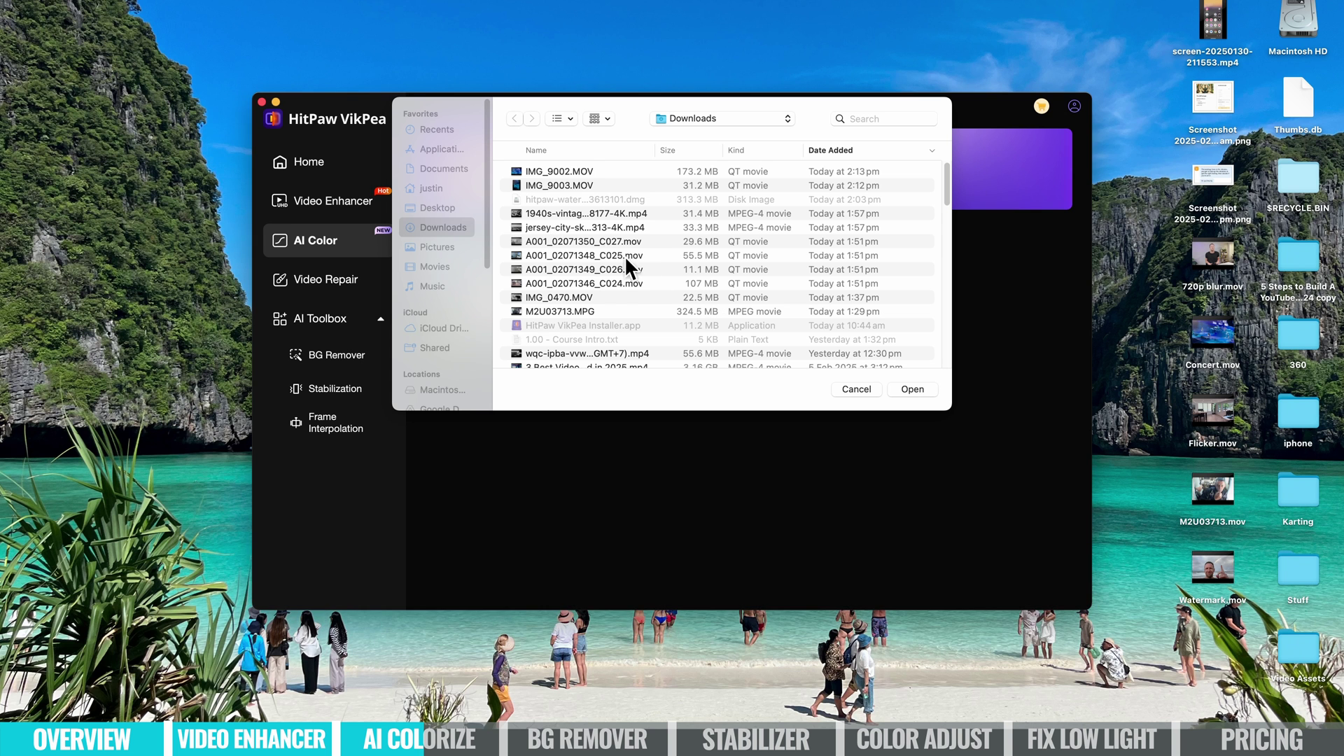
{"action": "left_click", "coordinate": [623, 228]}
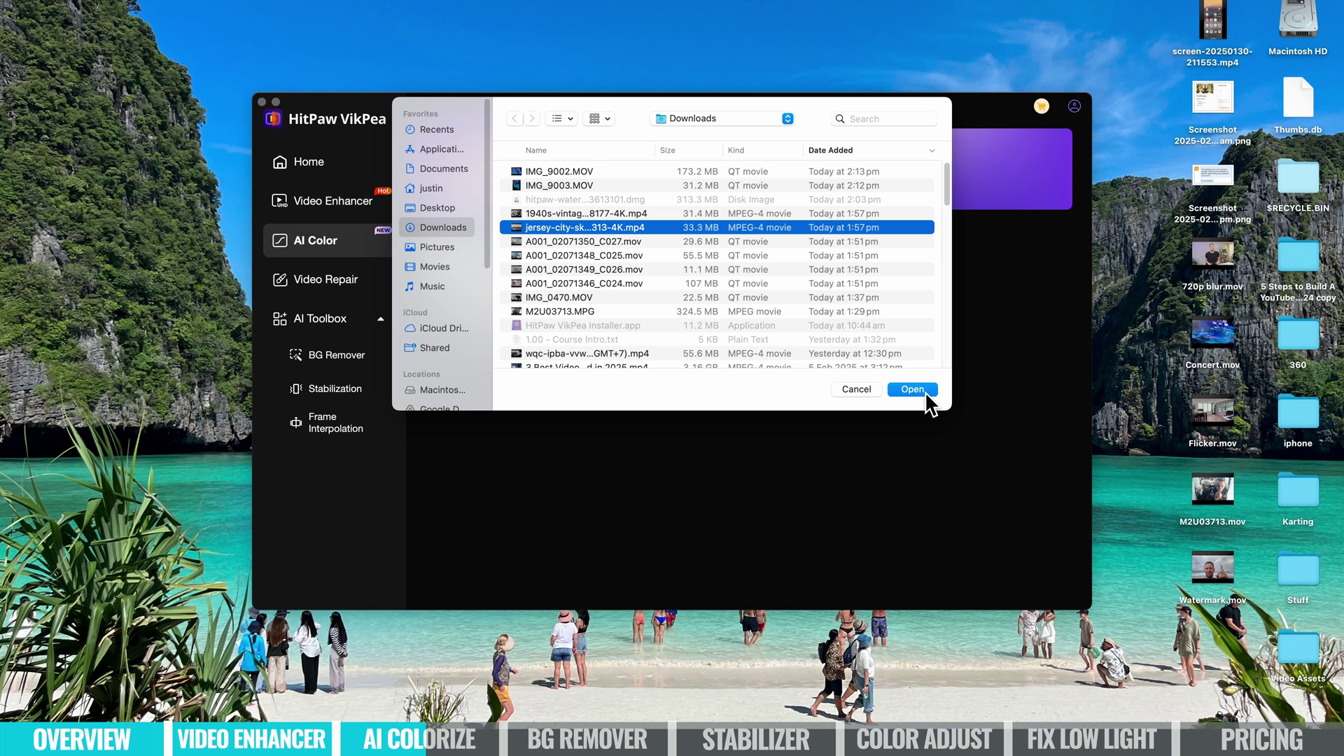
{"action": "left_click", "coordinate": [926, 394]}
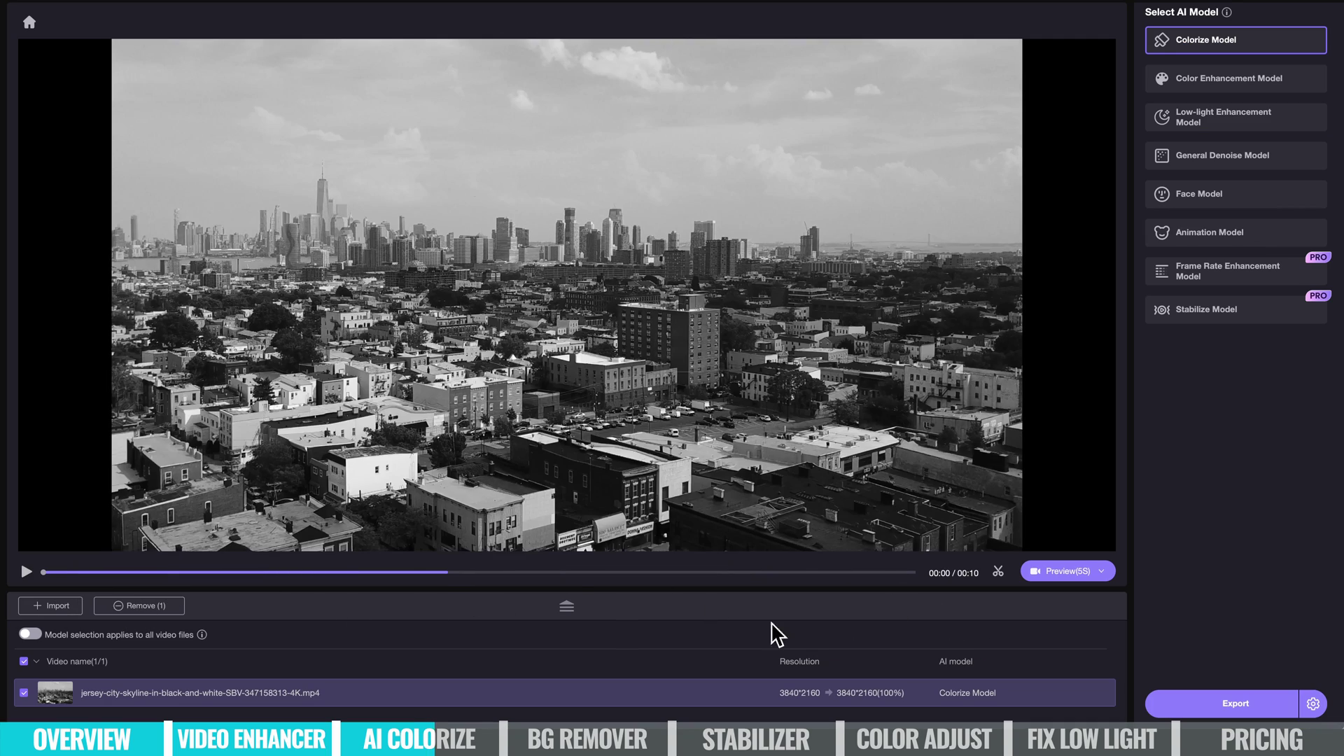
{"action": "left_click", "coordinate": [1049, 576]}
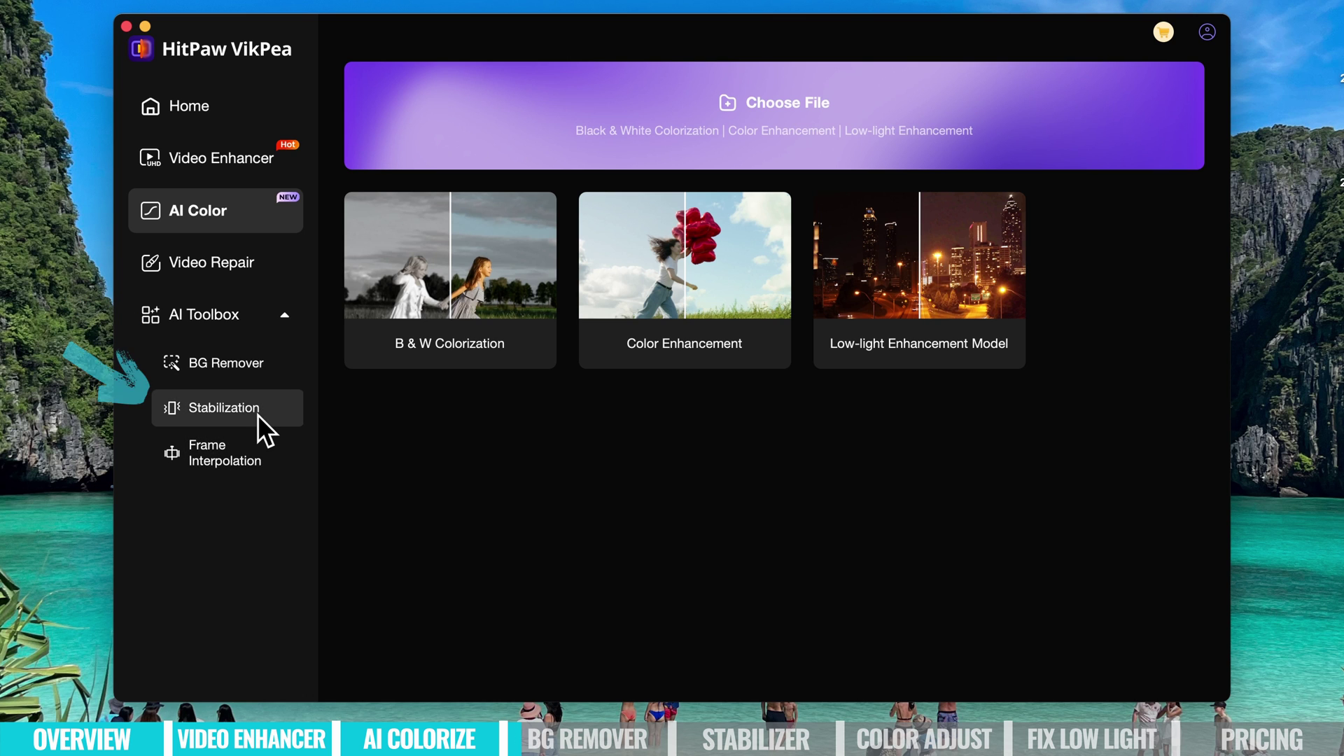
- Load the clip of the man at the desk into BG Remover and preview it with Be Transparent enabled
{"action": "left_click", "coordinate": [247, 376]}
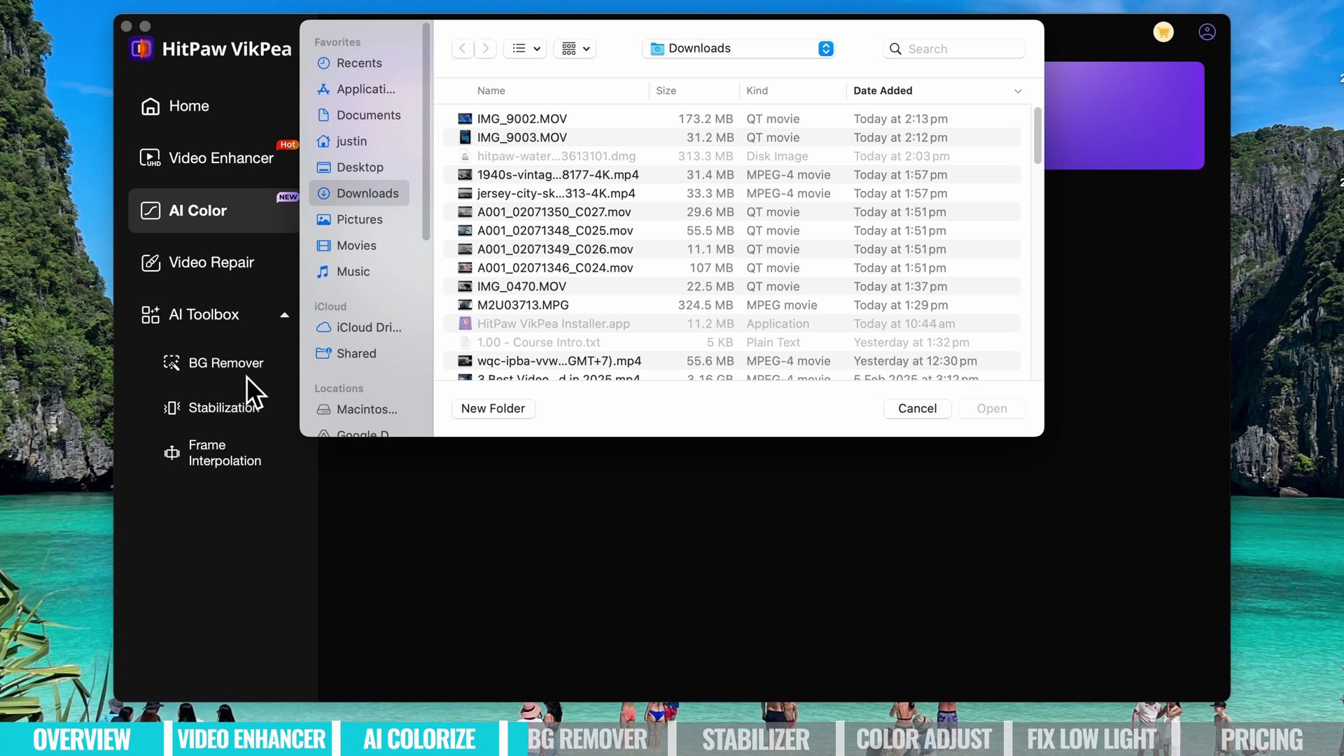
{"action": "double_click", "coordinate": [526, 174]}
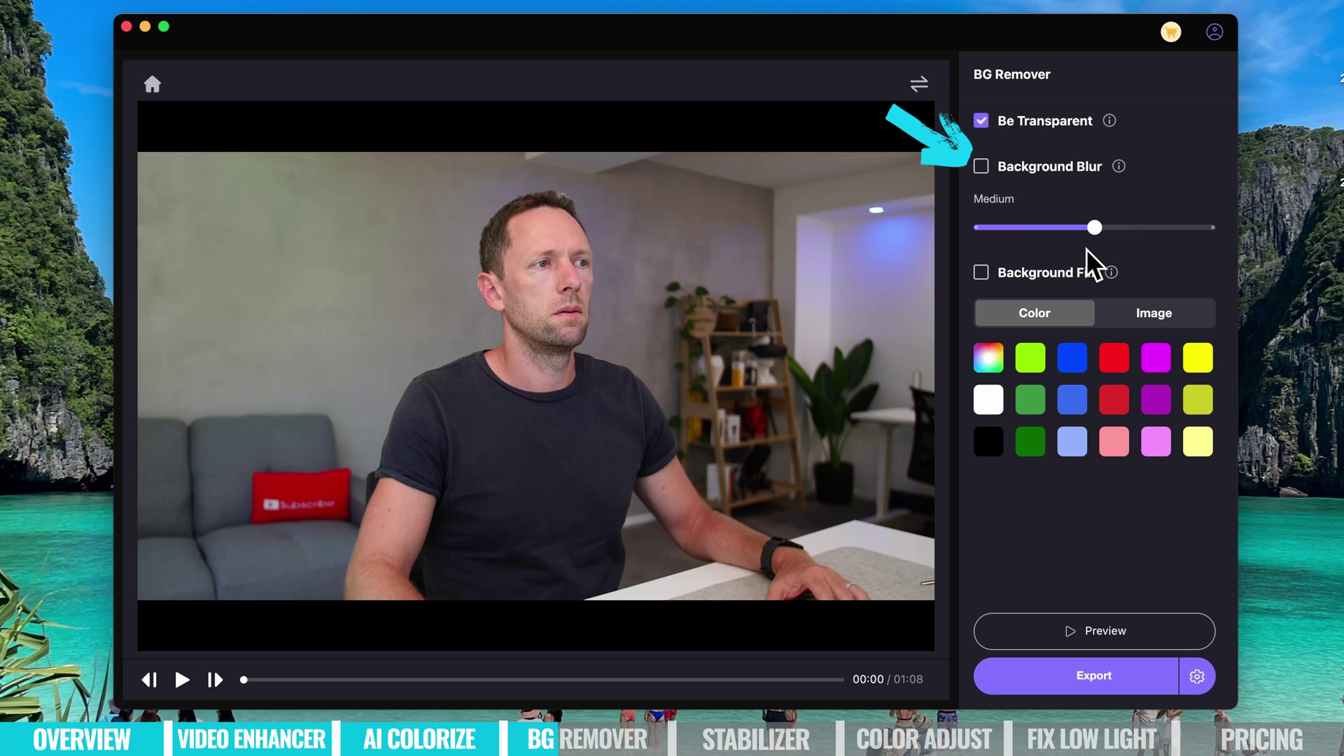
{"action": "left_click", "coordinate": [1091, 269]}
{"action": "left_click", "coordinate": [1030, 358]}
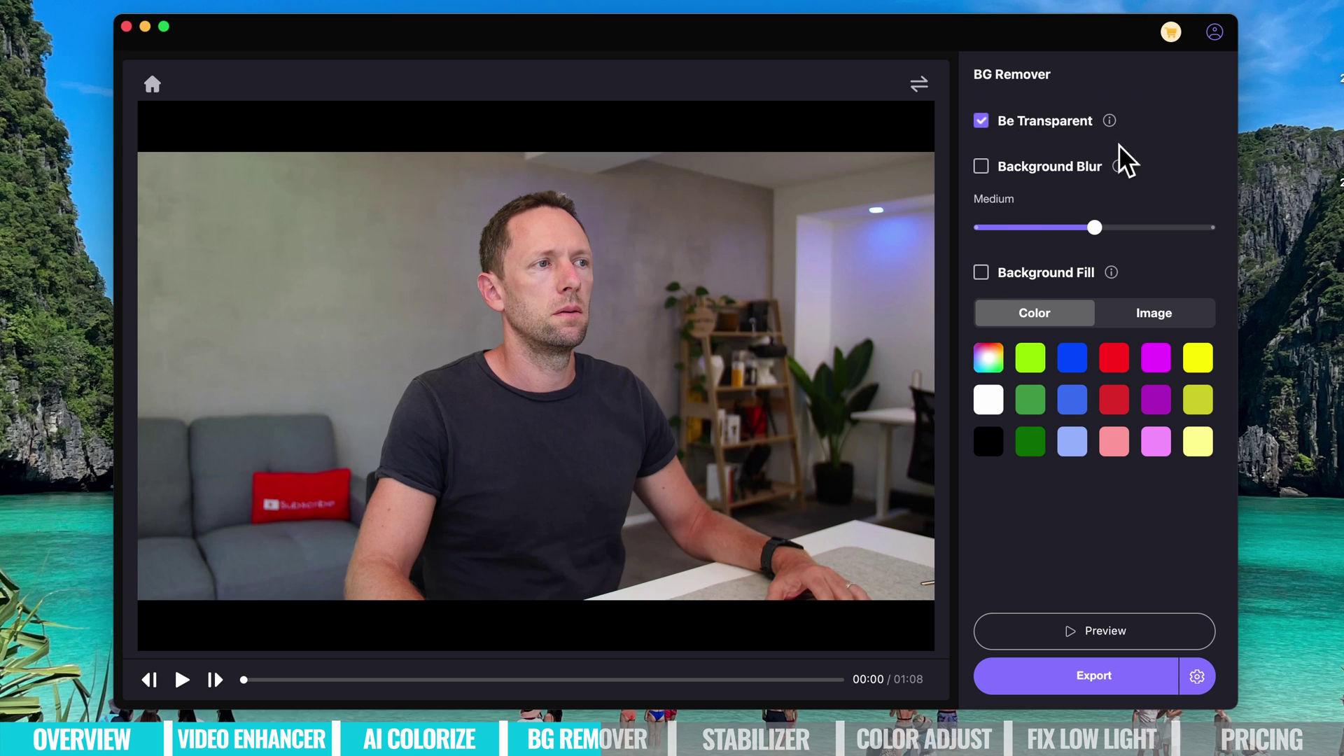
{"action": "left_click", "coordinate": [1111, 633]}
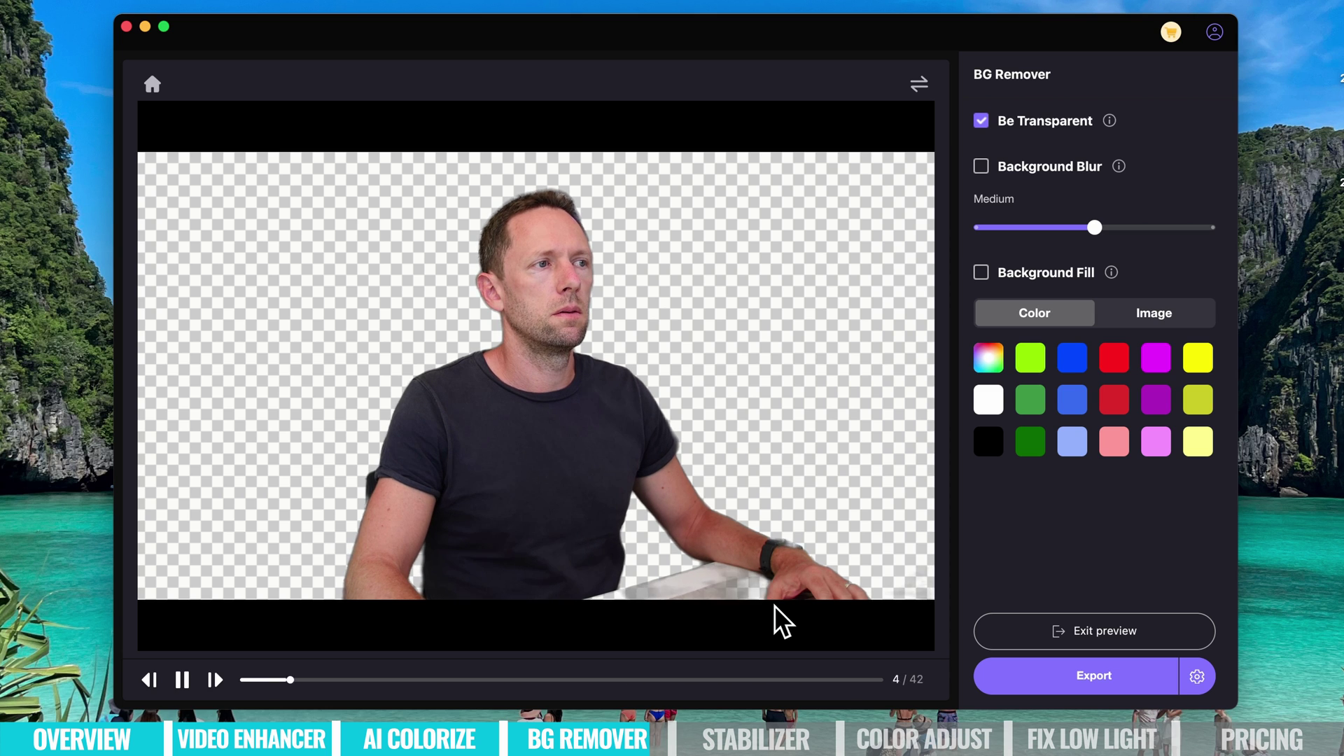
{"action": "left_click", "coordinate": [1043, 369]}
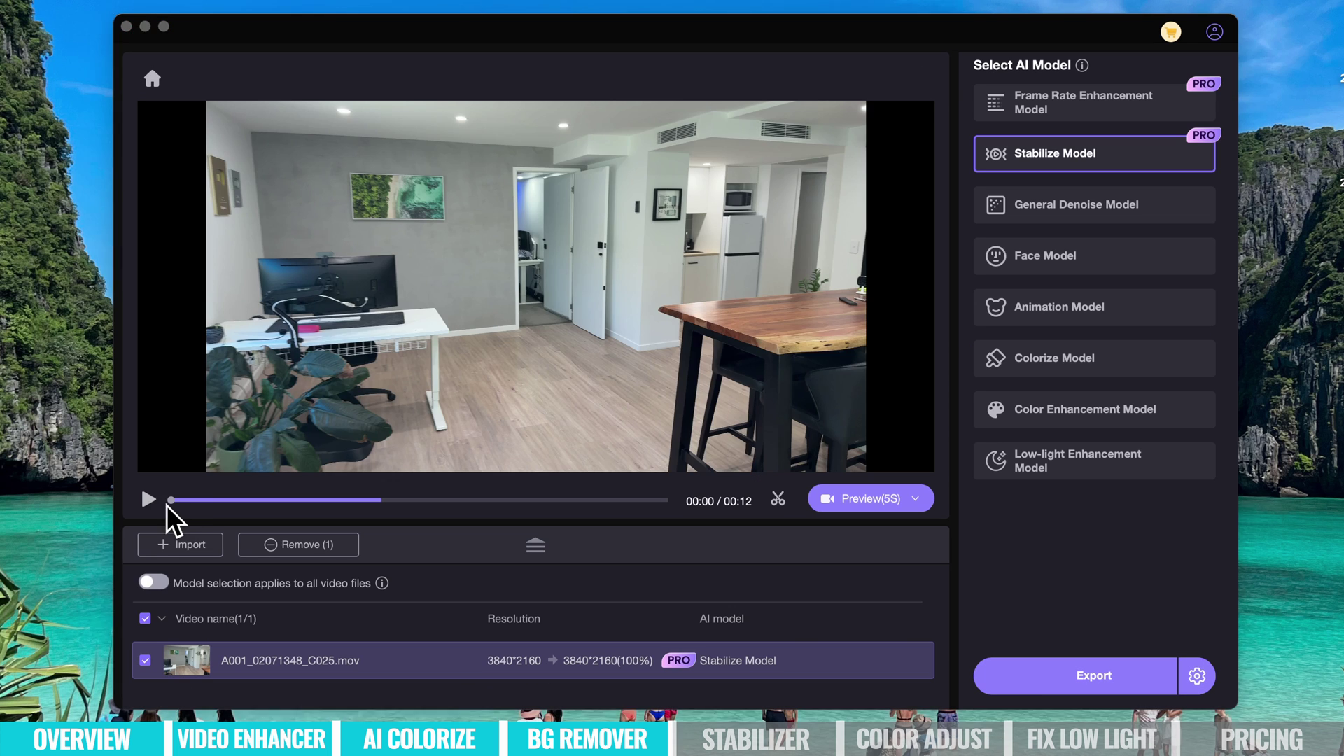
- Play A001_02071348_C025.mov, move its trim start slightly forward and generate its 5-second Stabilize Model preview
{"action": "left_click", "coordinate": [149, 501]}
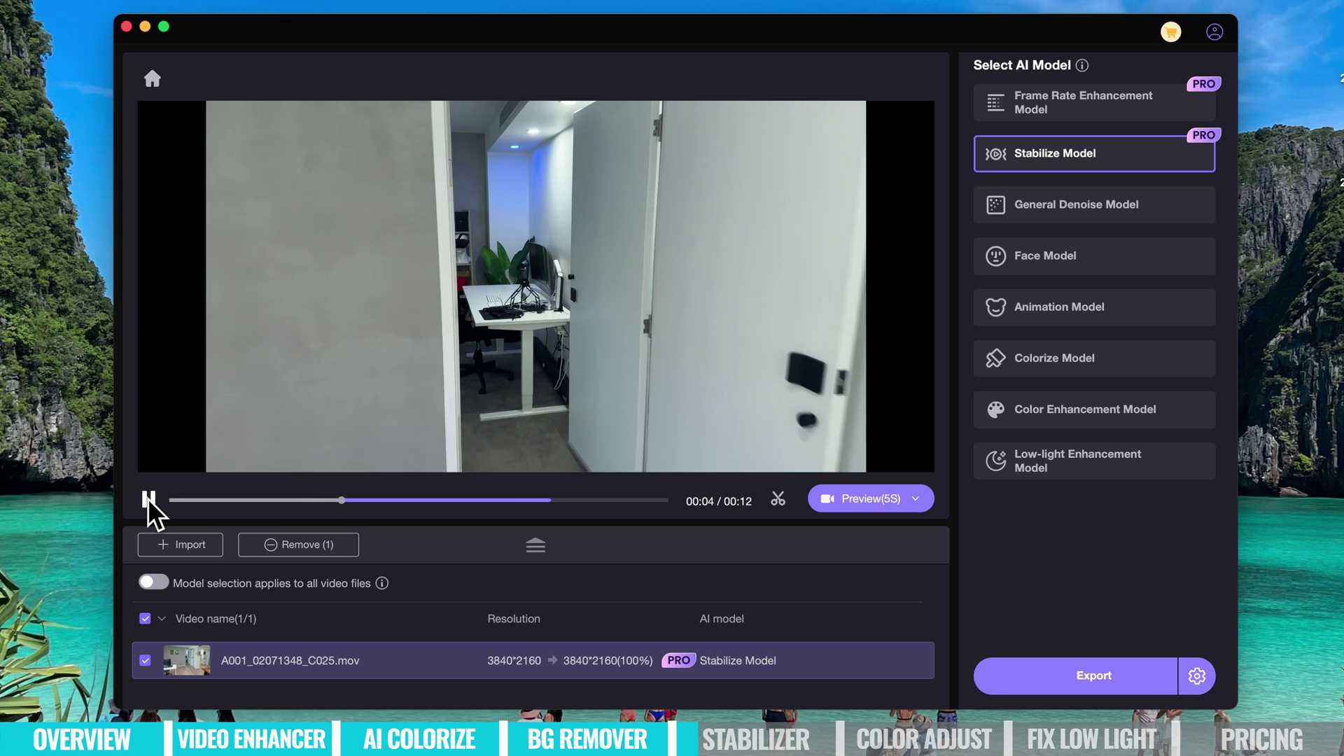
{"action": "left_click", "coordinate": [149, 501]}
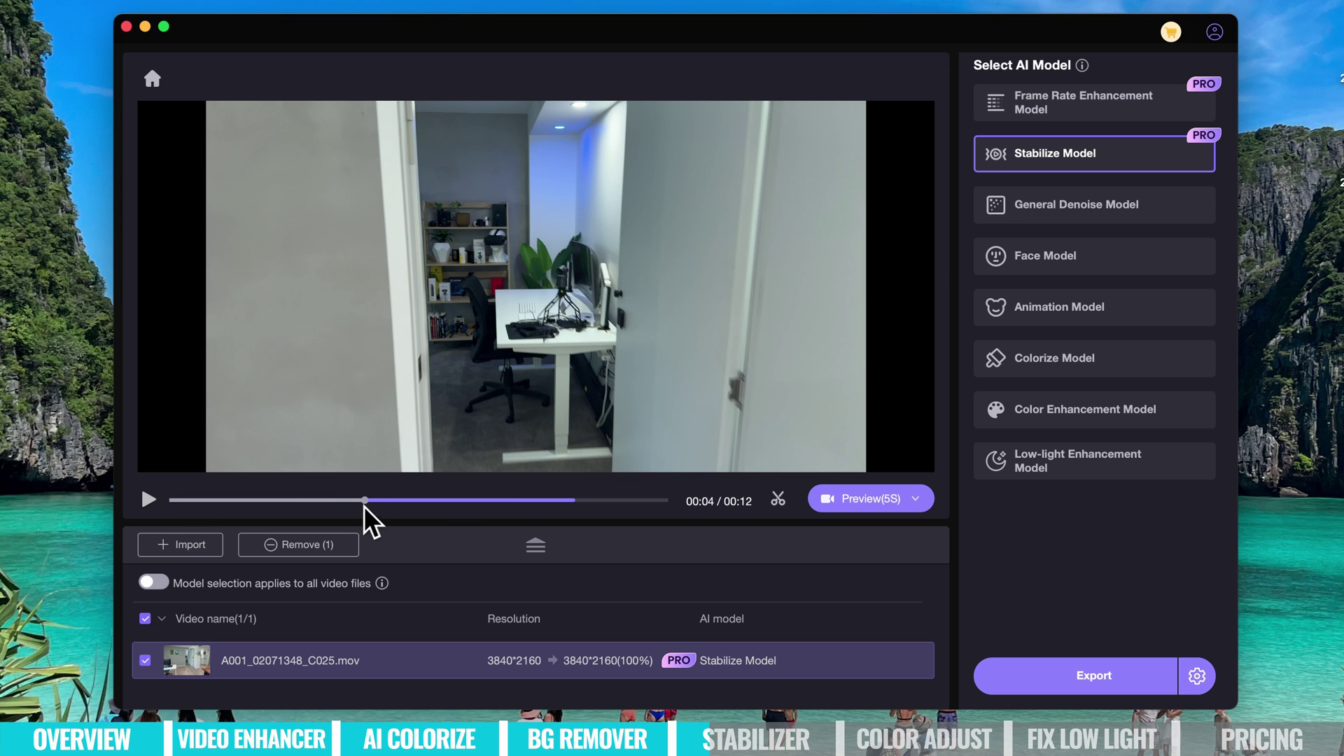
{"action": "left_click", "coordinate": [778, 498]}
{"action": "left_click_drag", "start_coordinate": [189, 510], "coordinate": [205, 511]}
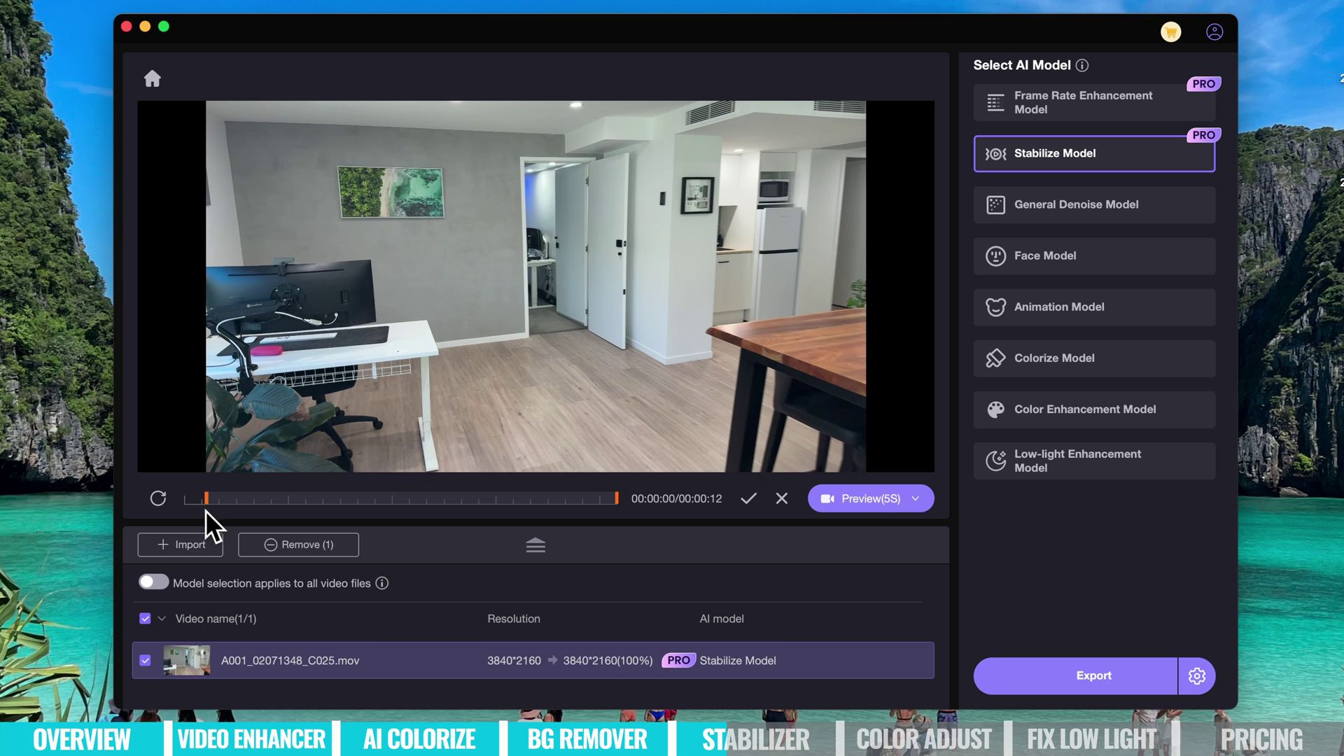
{"action": "left_click", "coordinate": [850, 494]}
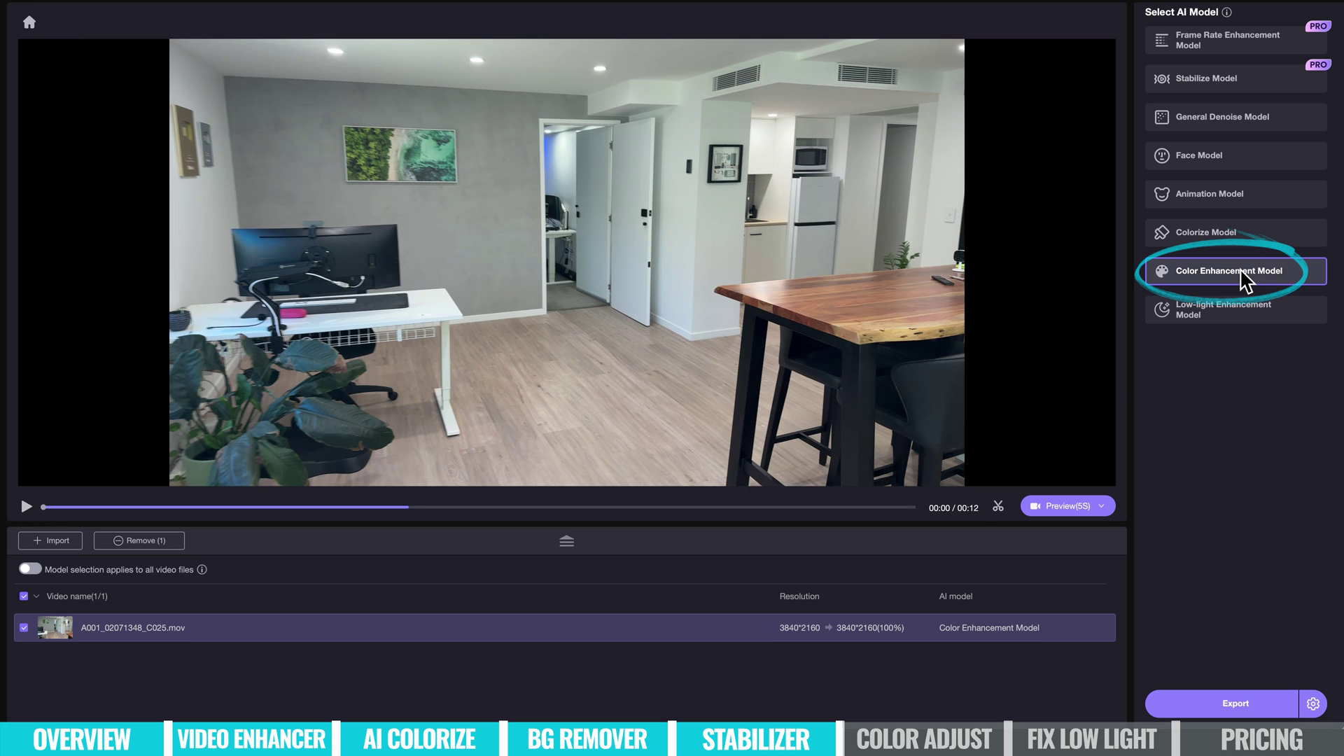
- Generate a 5-second preview with the Color Enhancement Model and play it beside the original
{"action": "mouse_move", "coordinate": [1240, 271]}
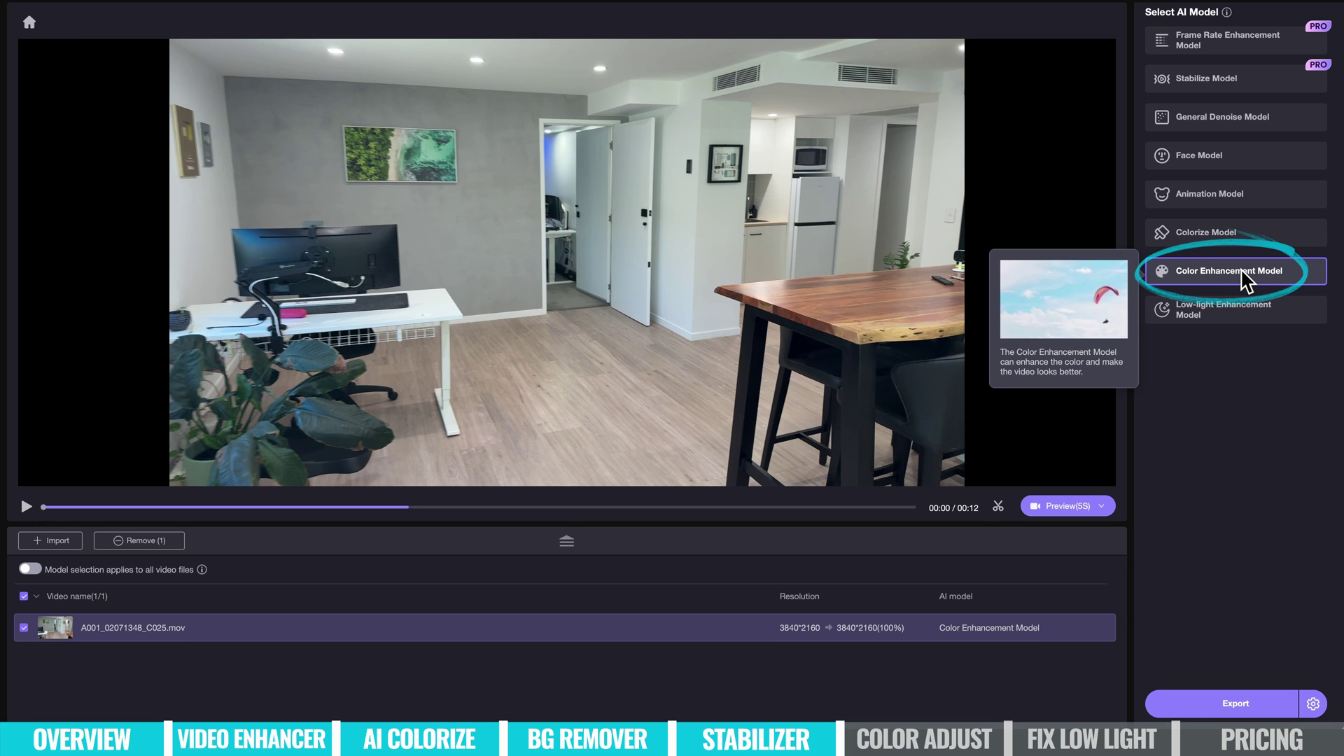
{"action": "left_click", "coordinate": [1063, 506]}
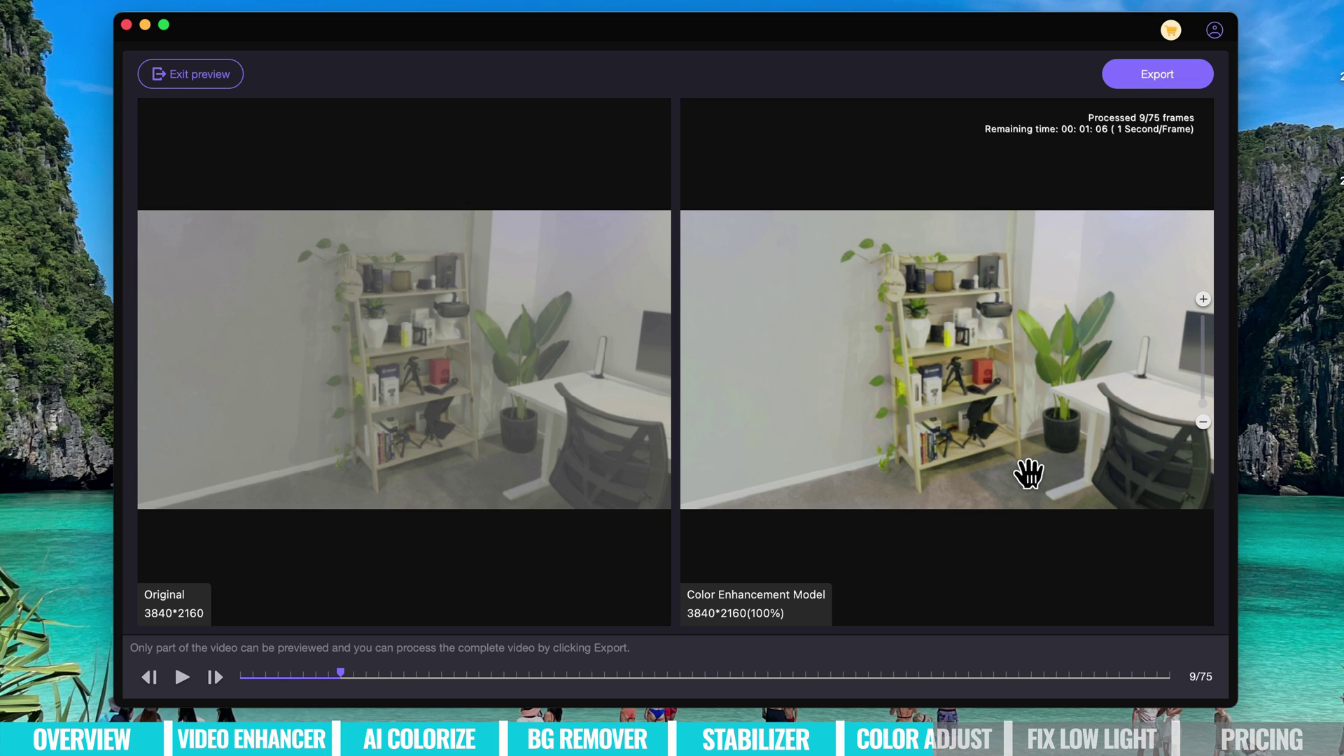
{"action": "key", "text": "space"}
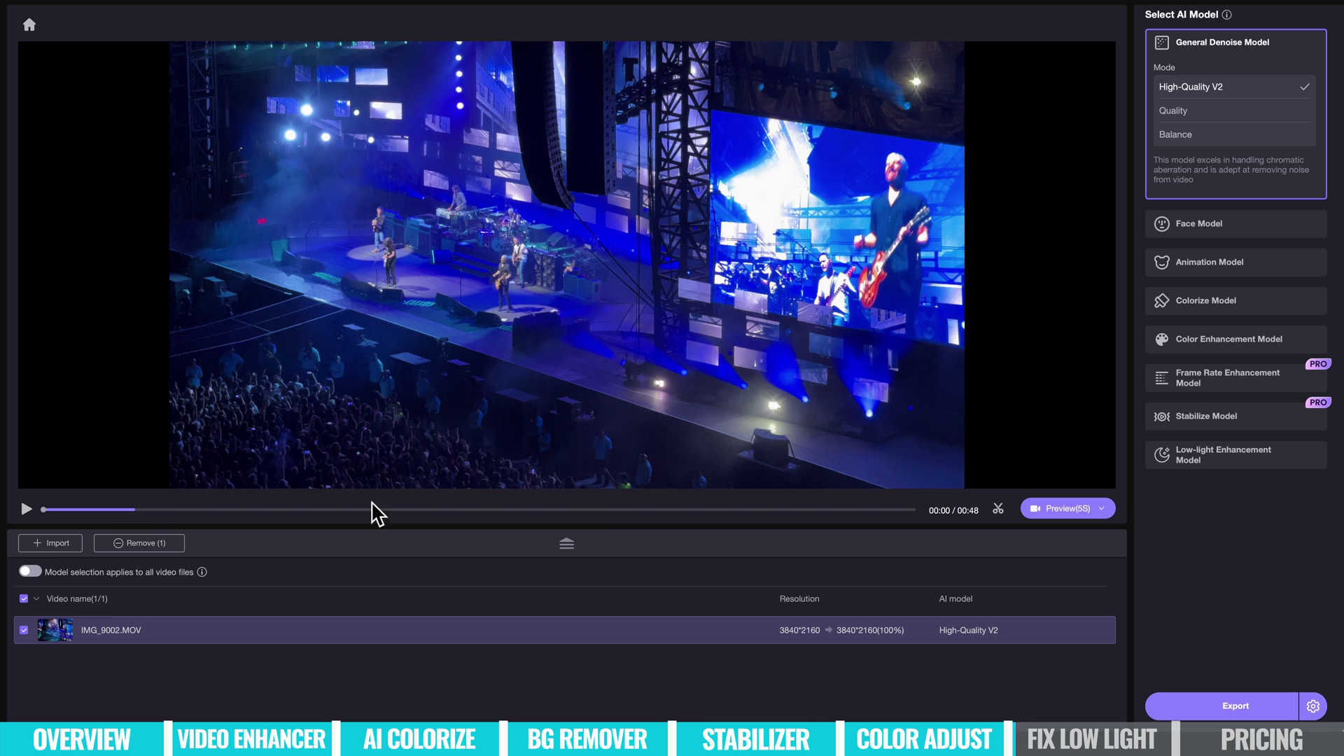
- Move the trim start of IMG_9002.MOV to about 7 seconds and compare its 5-second High-Quality V2 preview with the original up close
{"action": "left_click_drag", "start_coordinate": [49, 510], "coordinate": [288, 511]}
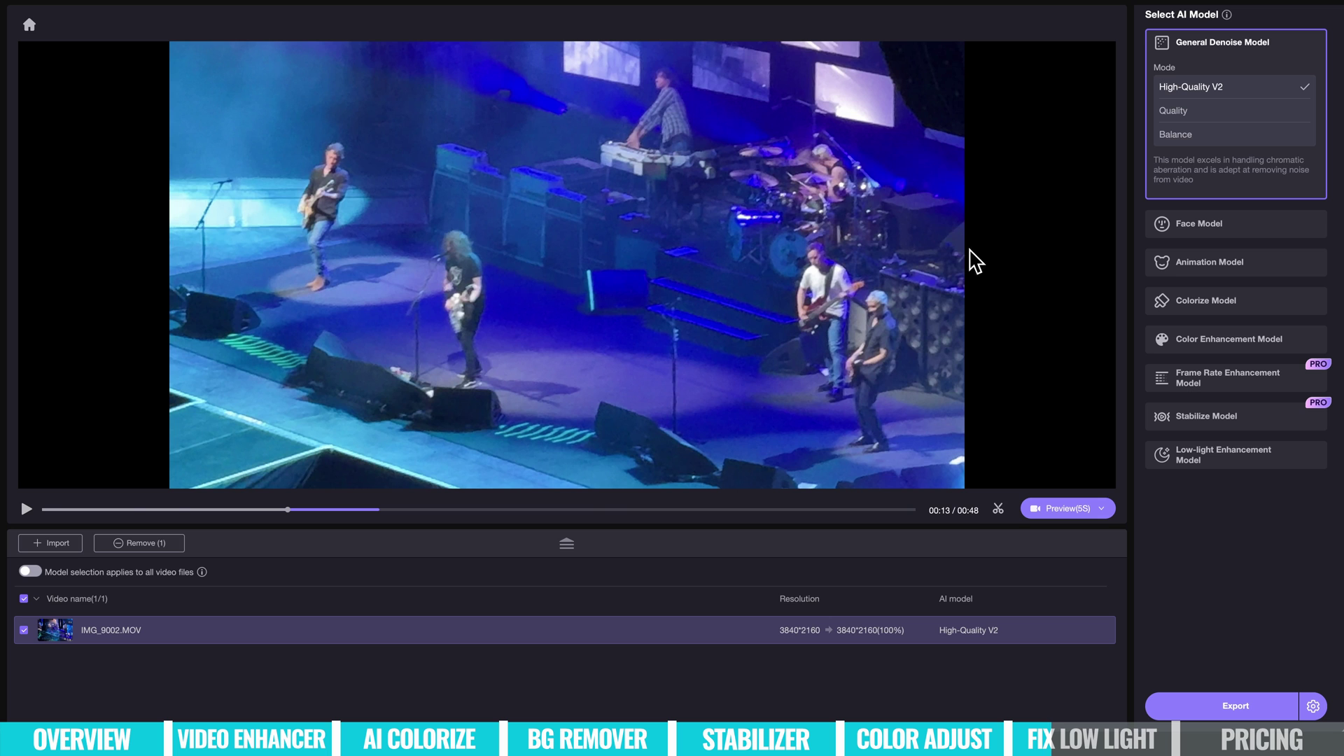
{"action": "left_click", "coordinate": [994, 509]}
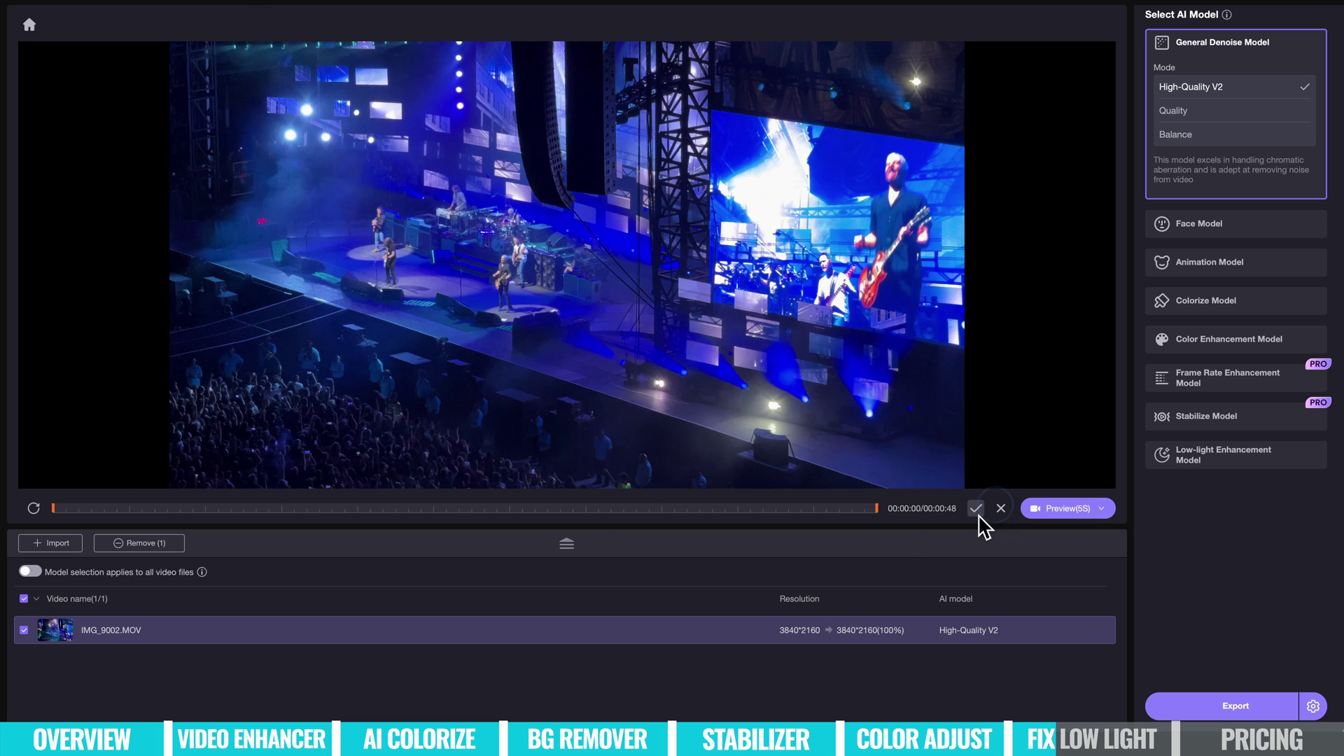
{"action": "left_click_drag", "start_coordinate": [56, 509], "coordinate": [181, 544]}
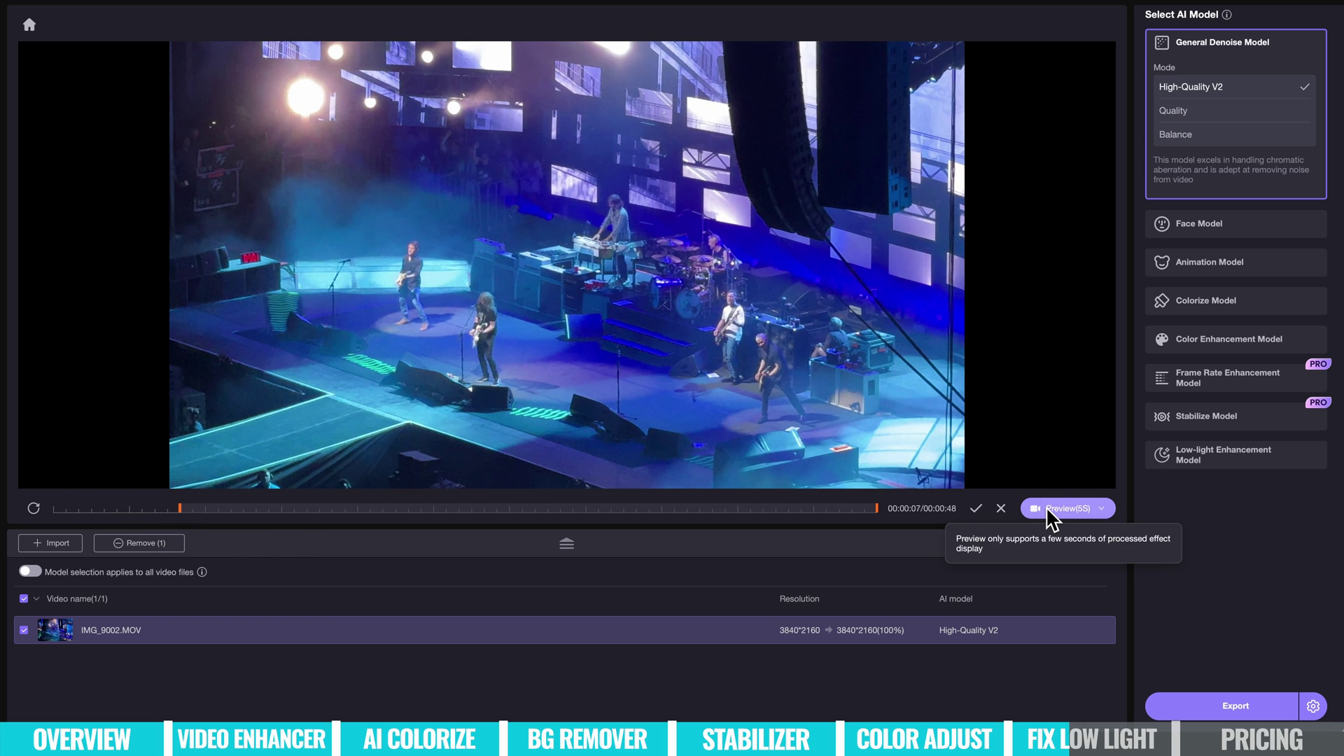
{"action": "left_click", "coordinate": [1049, 508]}
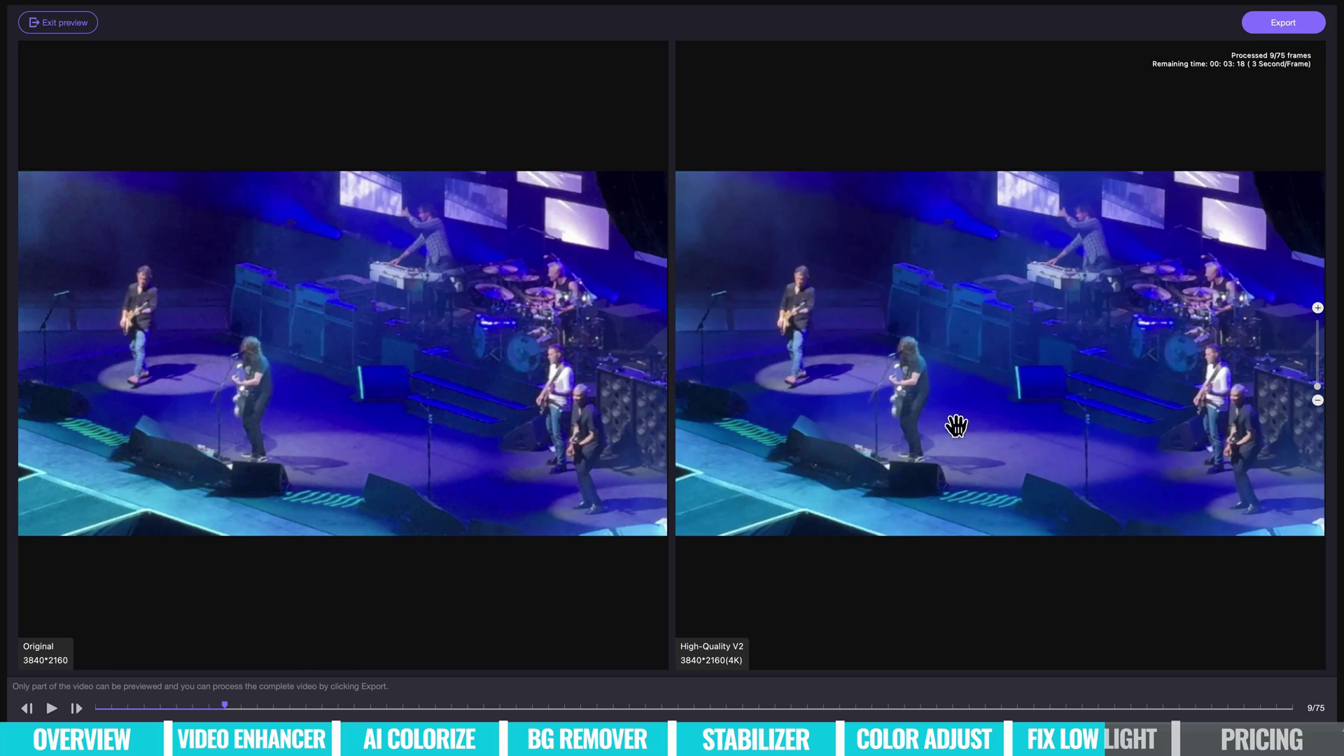
{"action": "scroll", "coordinate": [1031, 457], "scroll_direction": "up", "scroll_amount": 3}
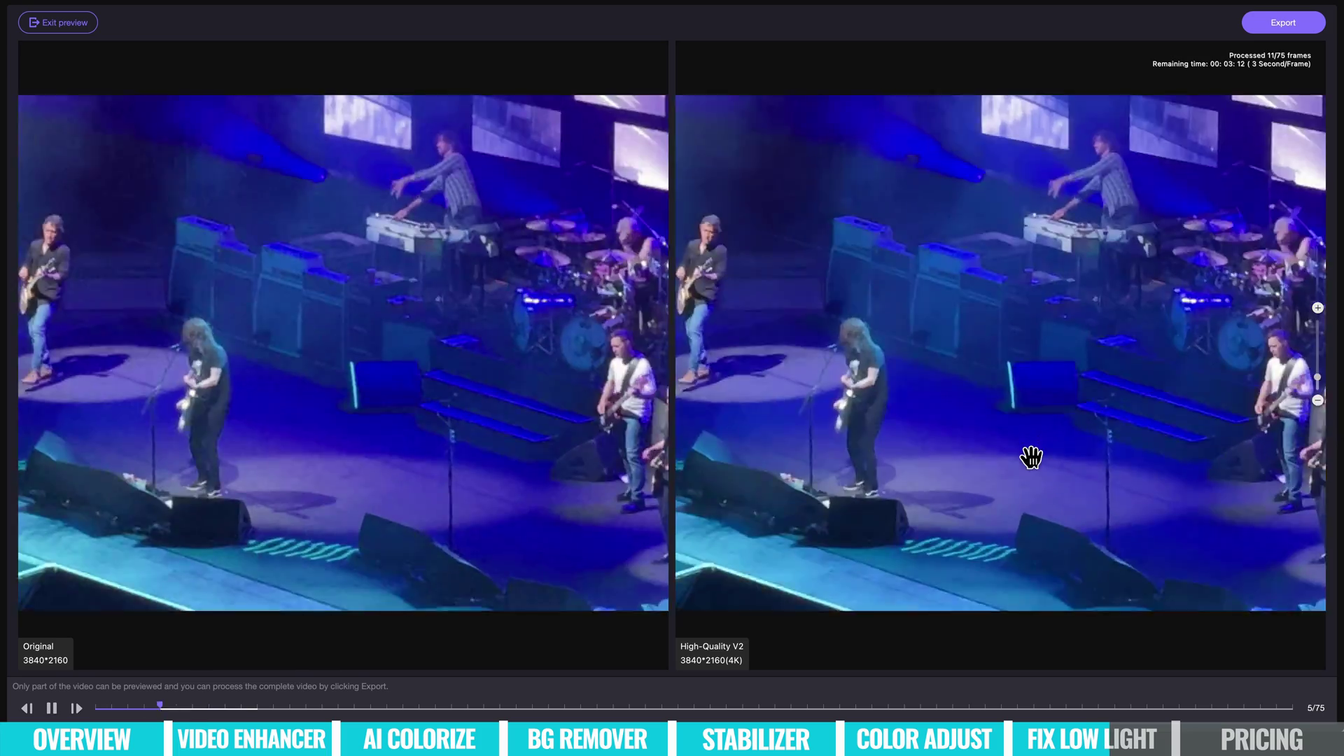
{"action": "scroll", "coordinate": [1031, 458], "scroll_direction": "up", "scroll_amount": 1}
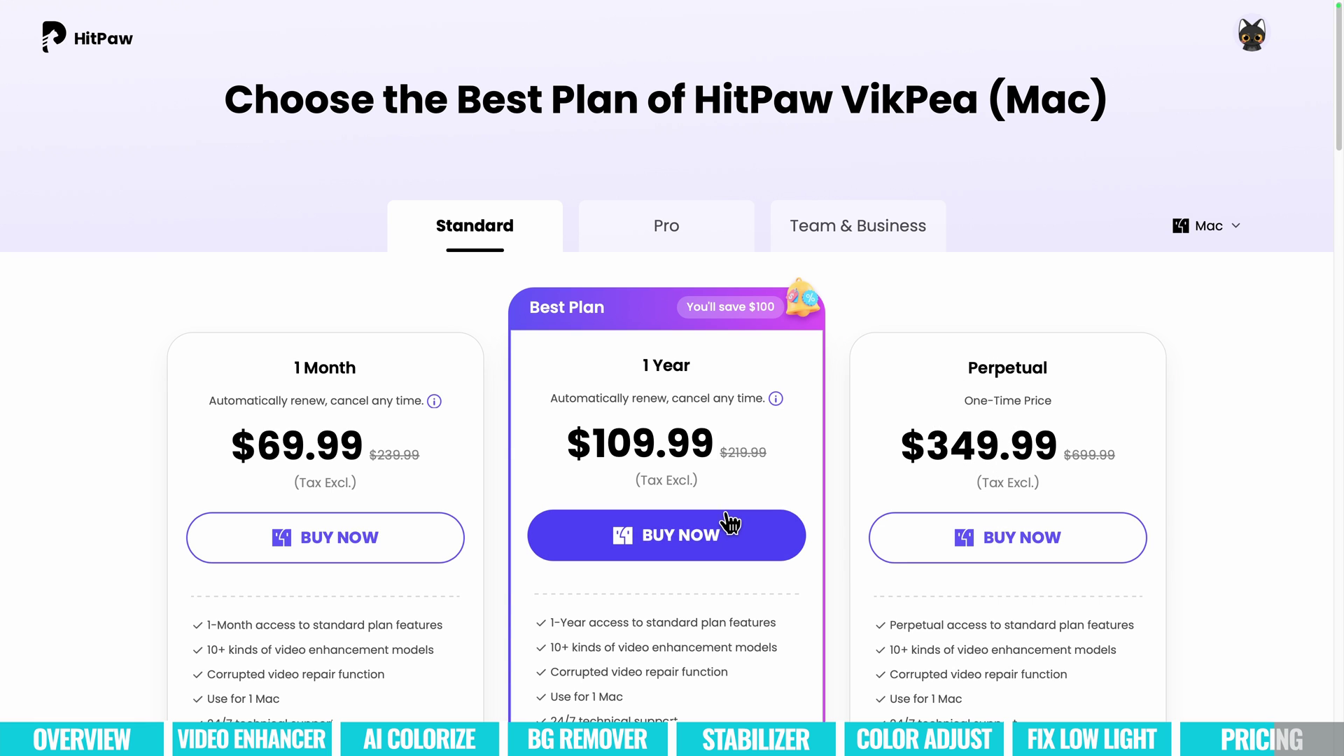
- View the Pro plan prices for Mac and Windows on the HitPaw VikPea pricing page
{"action": "left_click", "coordinate": [677, 241]}
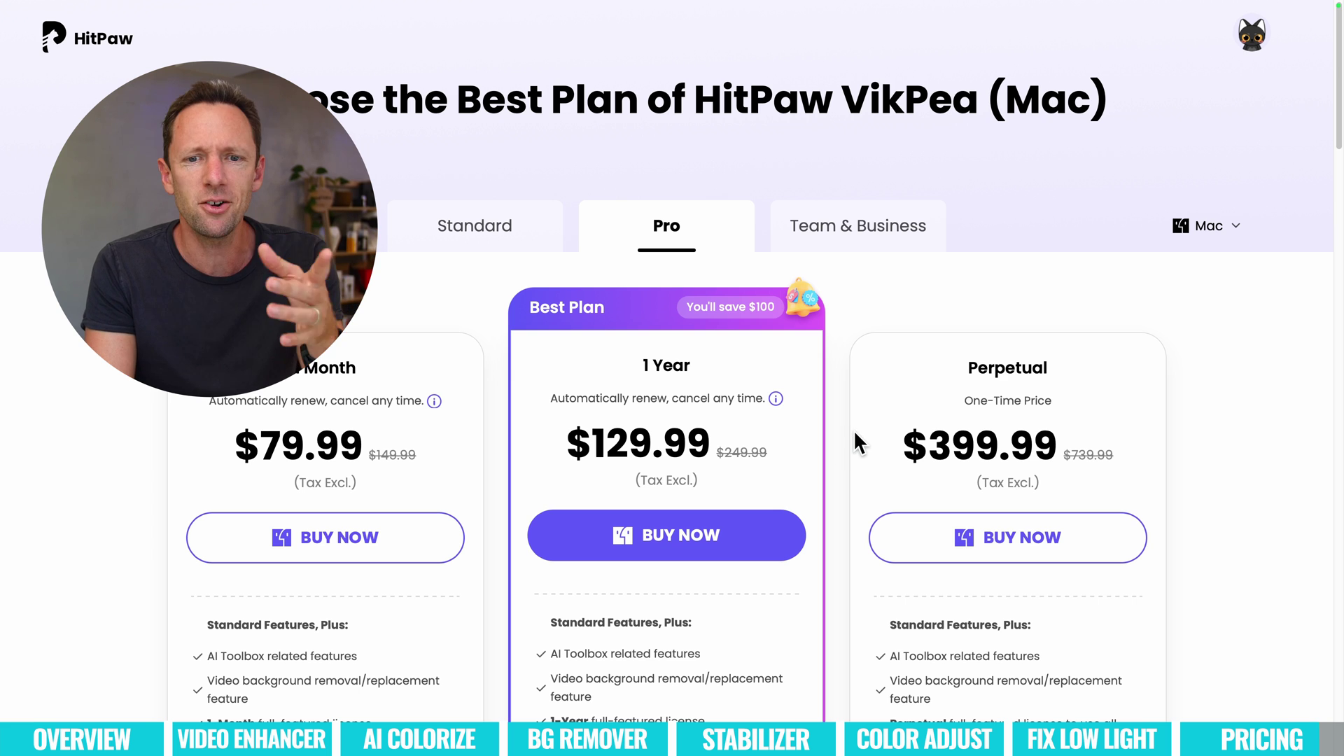
{"action": "left_click", "coordinate": [1198, 231]}
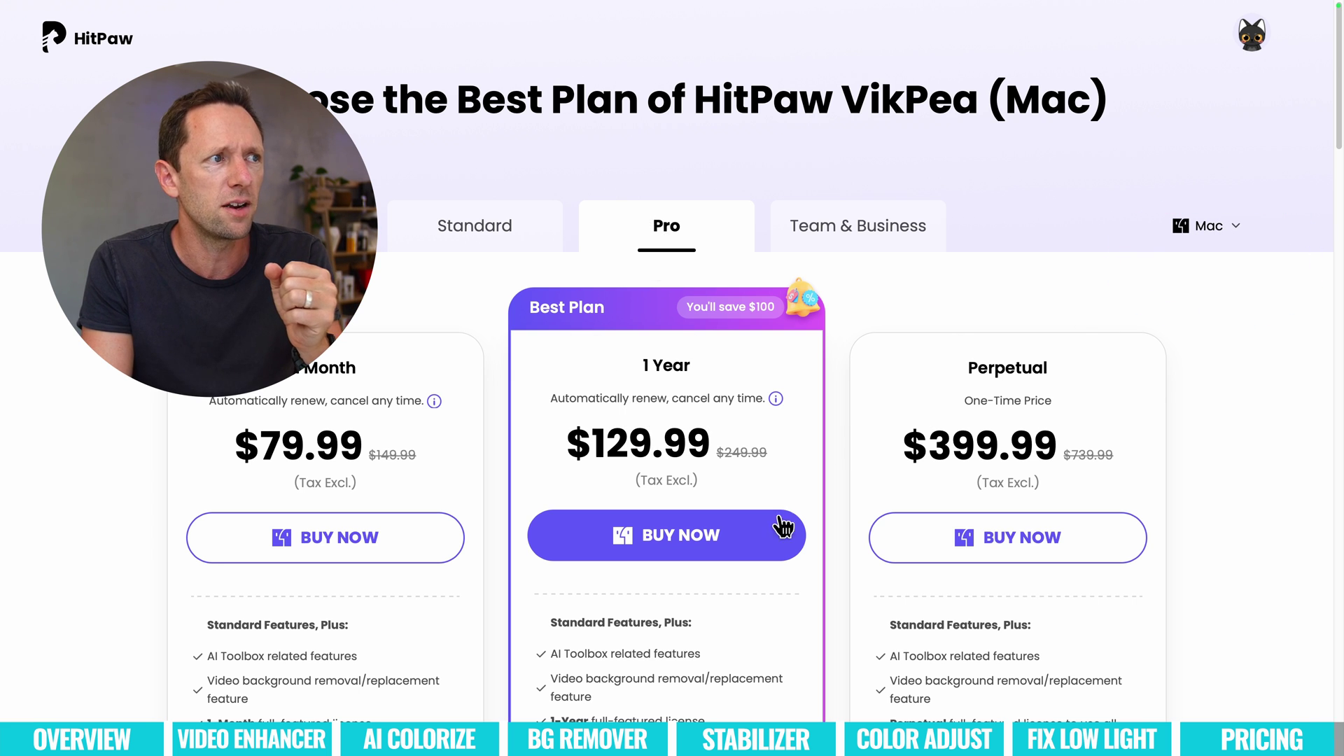
{"action": "left_click", "coordinate": [1208, 231]}
{"action": "left_click", "coordinate": [1215, 269]}
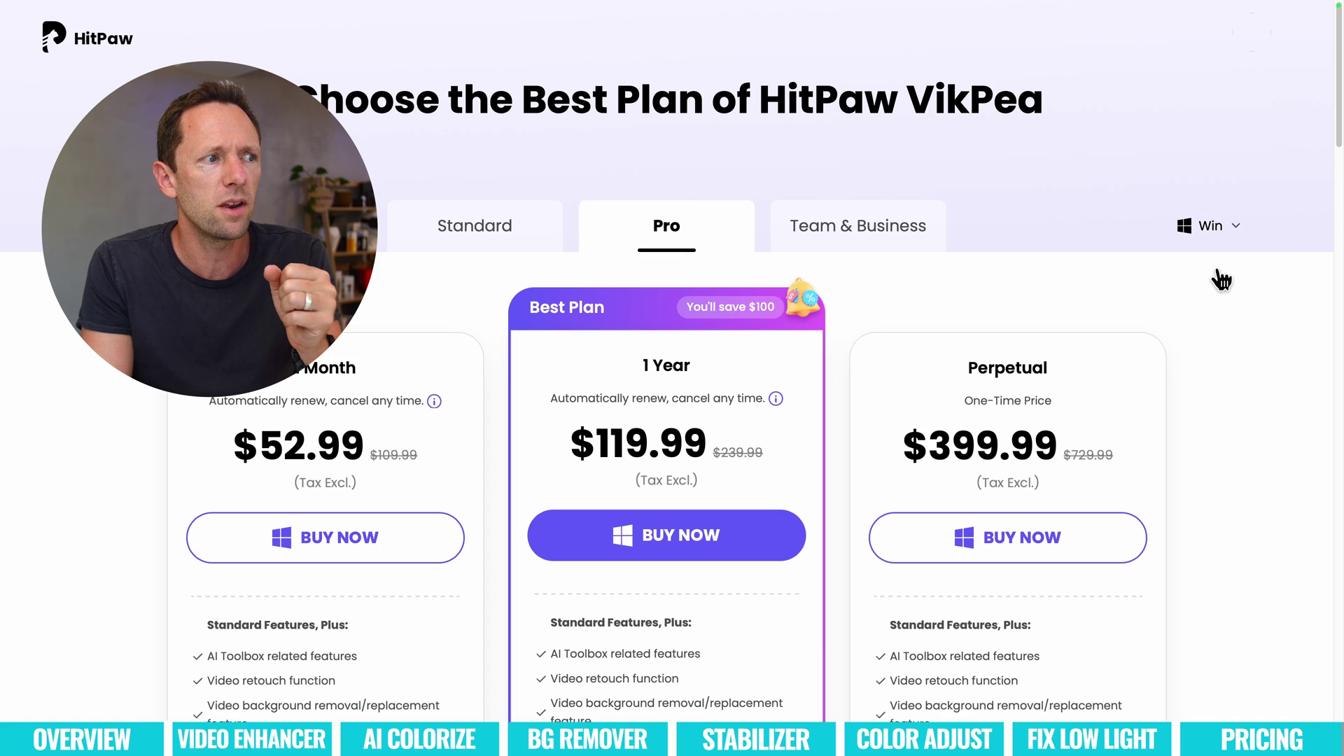